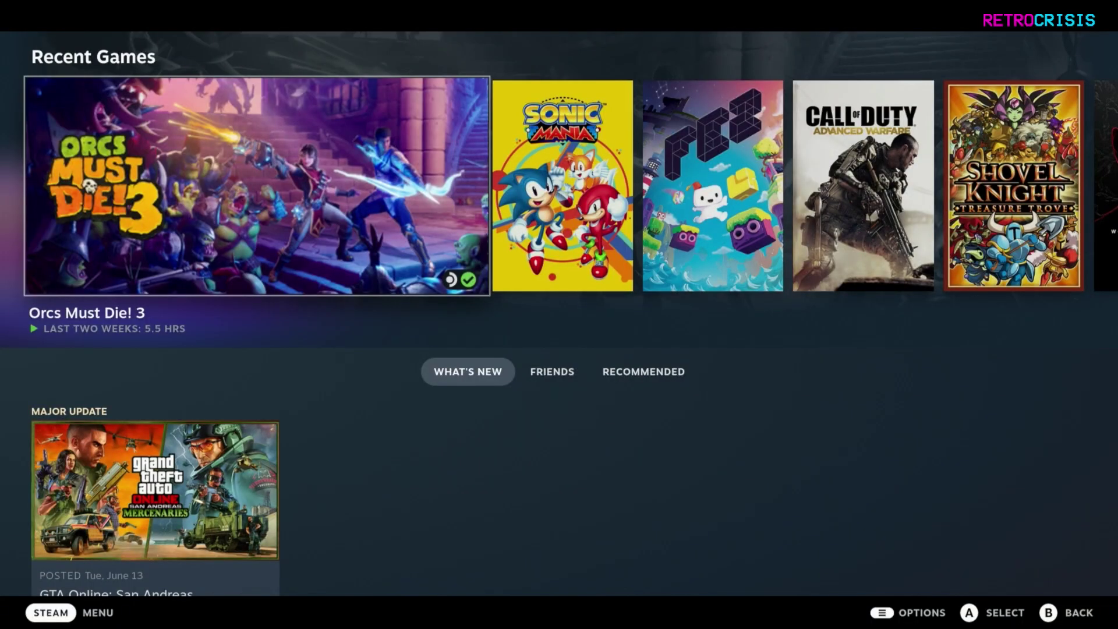
# - Go to Steam Settings > System and move down to the Format SD Card row
pyautogui.press('super')
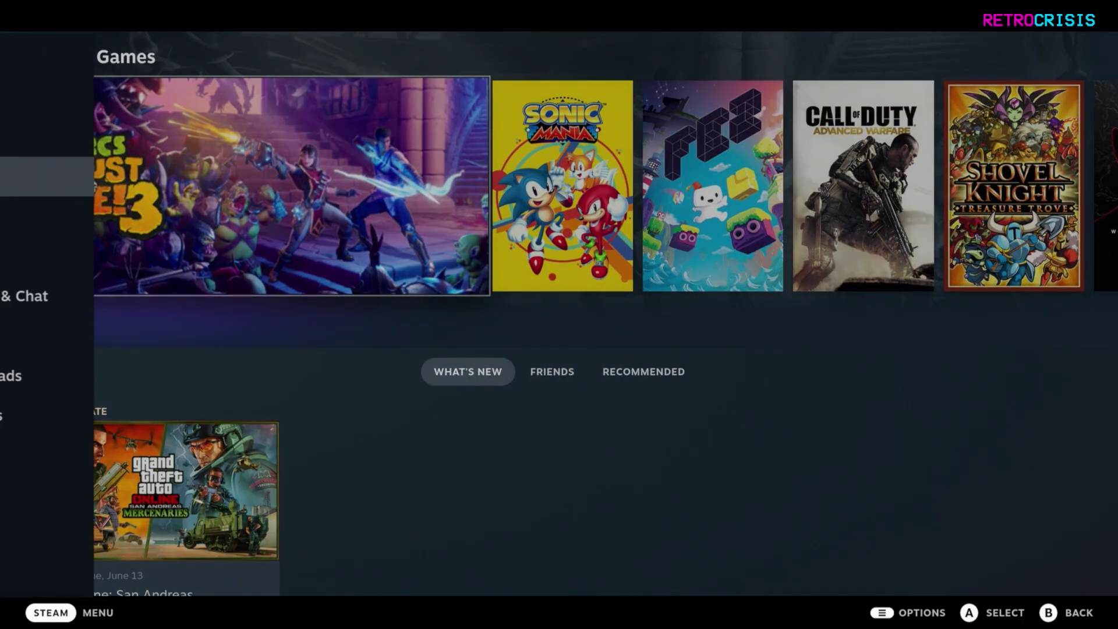
pyautogui.press('Down')
pyautogui.press('Down')
pyautogui.press('Down')
pyautogui.press('Down')
pyautogui.press('Down')
pyautogui.press('Down')
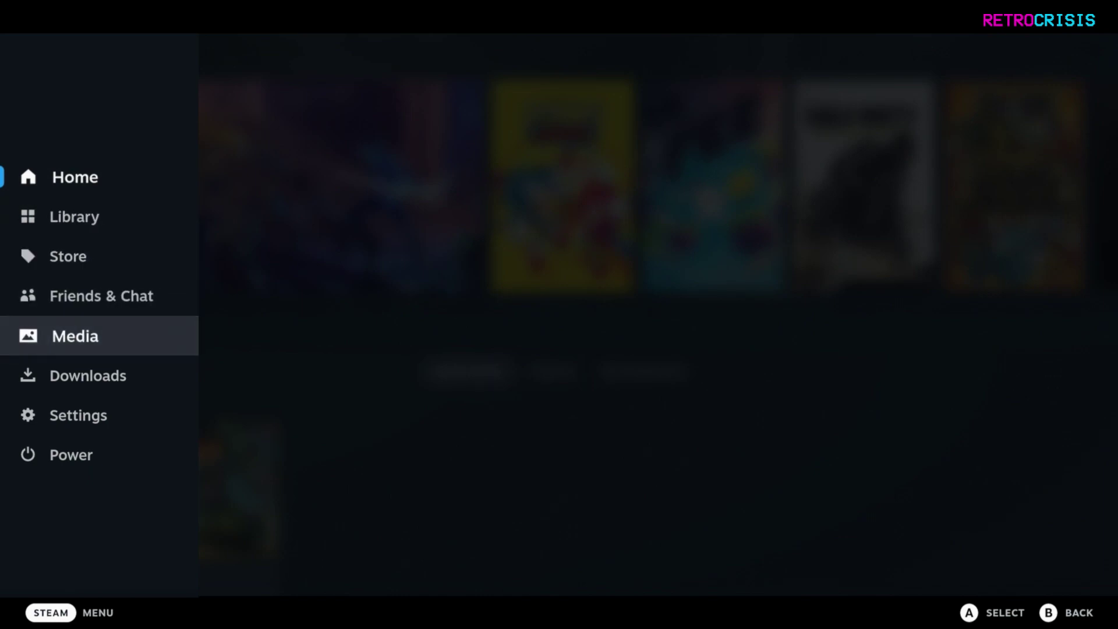
pyautogui.press('Escape')
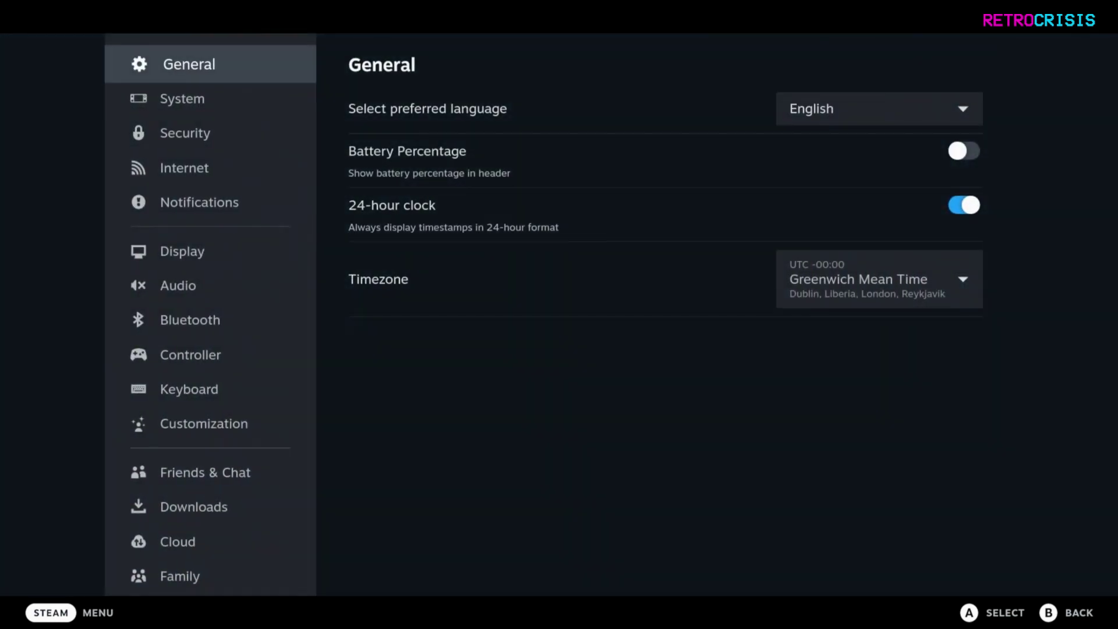
pyautogui.press('Down')
pyautogui.press('Right')
pyautogui.press('Down')
pyautogui.press('Down')
pyautogui.press('Down')
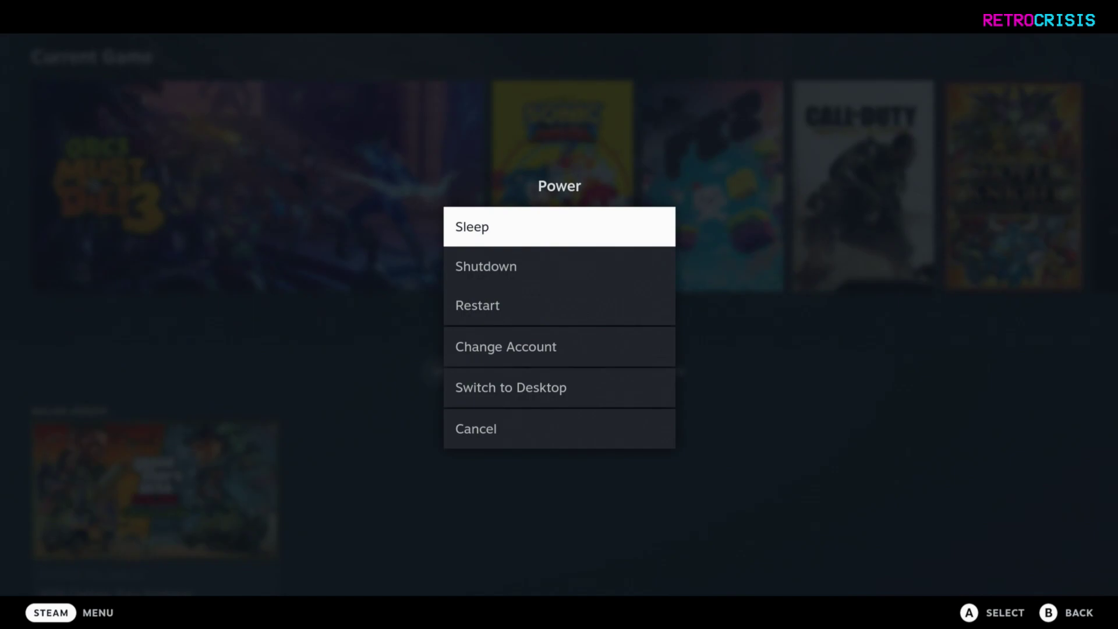
# - Choose Switch to Desktop from the Power menu
pyautogui.press('Down')
pyautogui.press('Down')
pyautogui.press('Down')
pyautogui.press('Down')
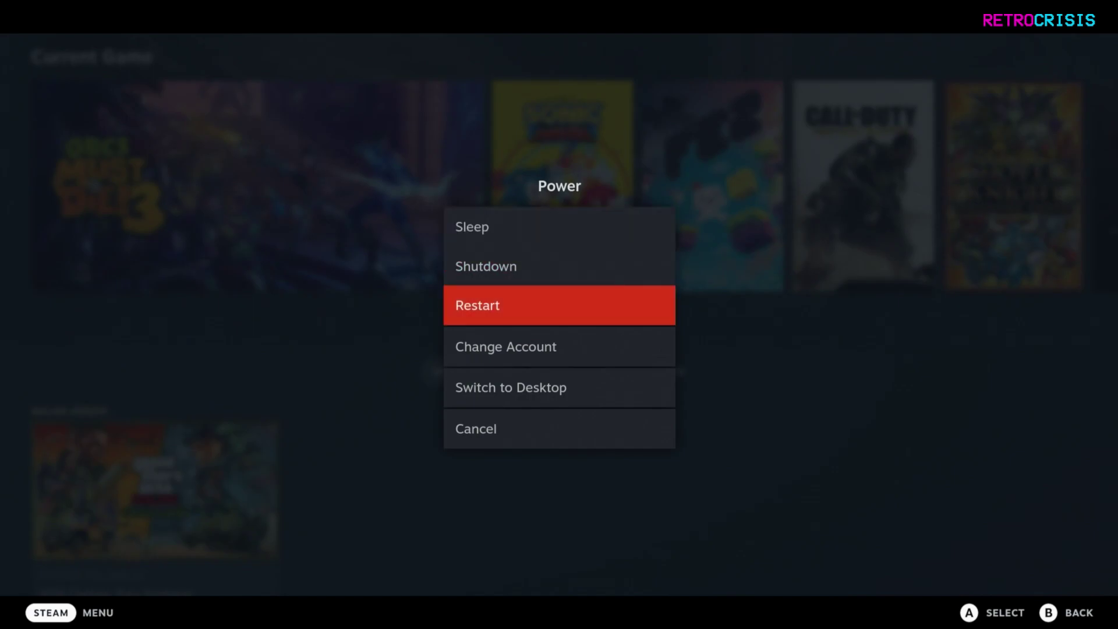
pyautogui.press('Return')
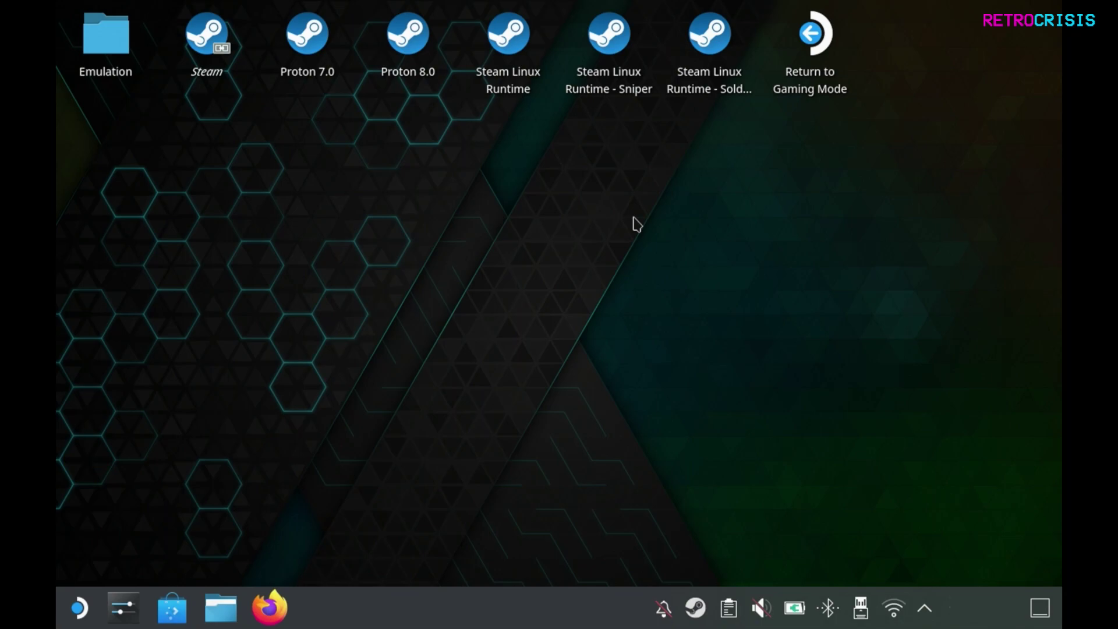
pyautogui.click(828, 610)
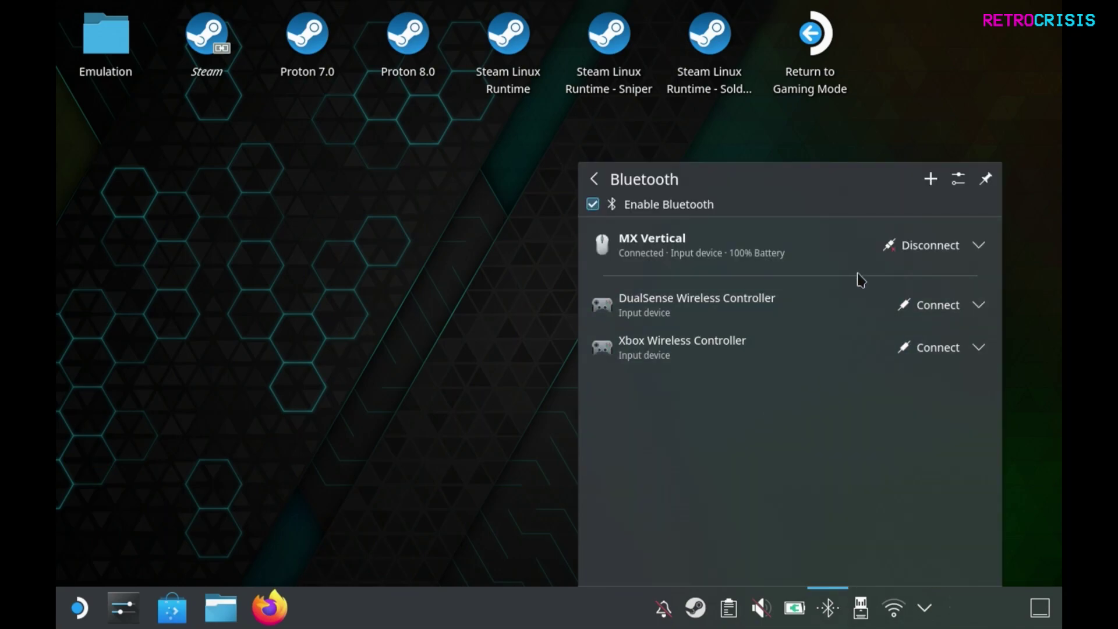
pyautogui.click(931, 178)
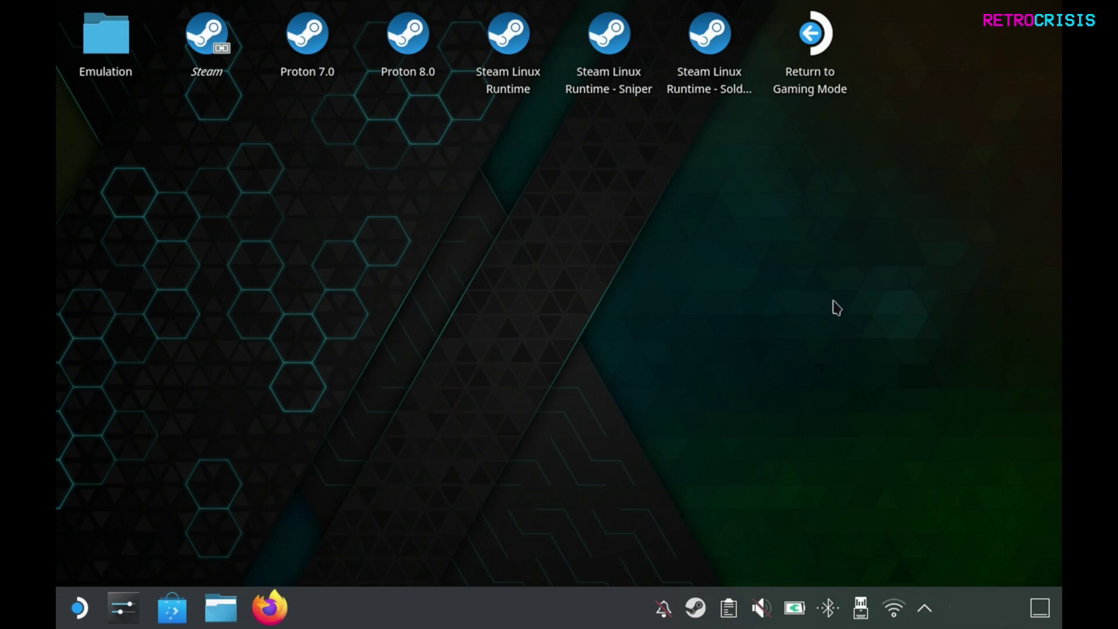
# - Load emudeck.com in Firefox, download the EmuDeck installer and show it in Downloads
pyautogui.click(274, 607)
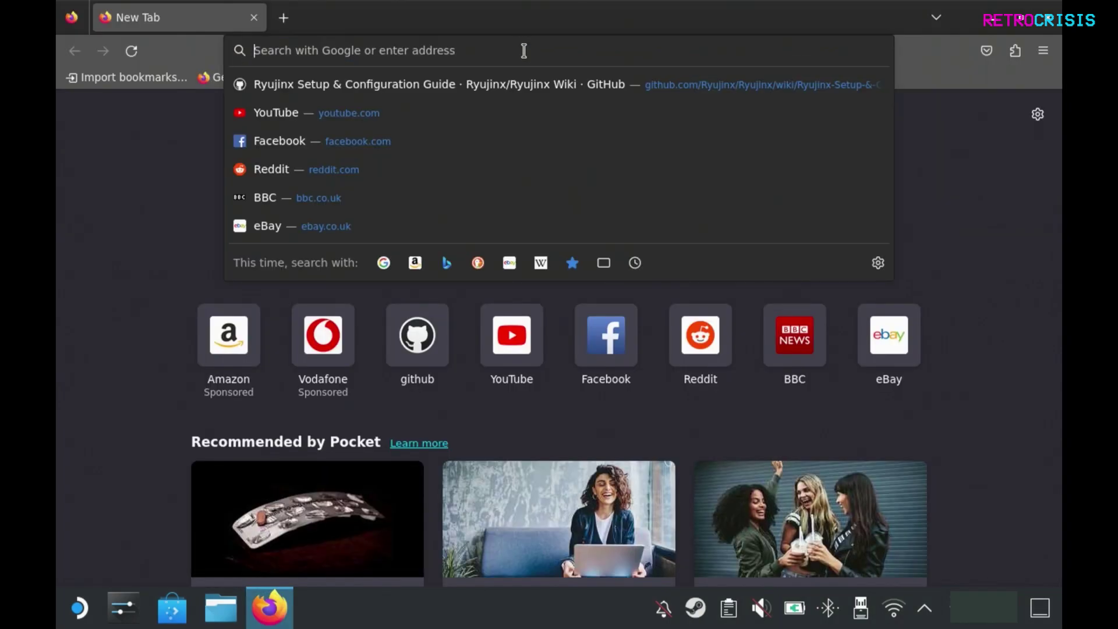
pyautogui.write('emudeck.com/')
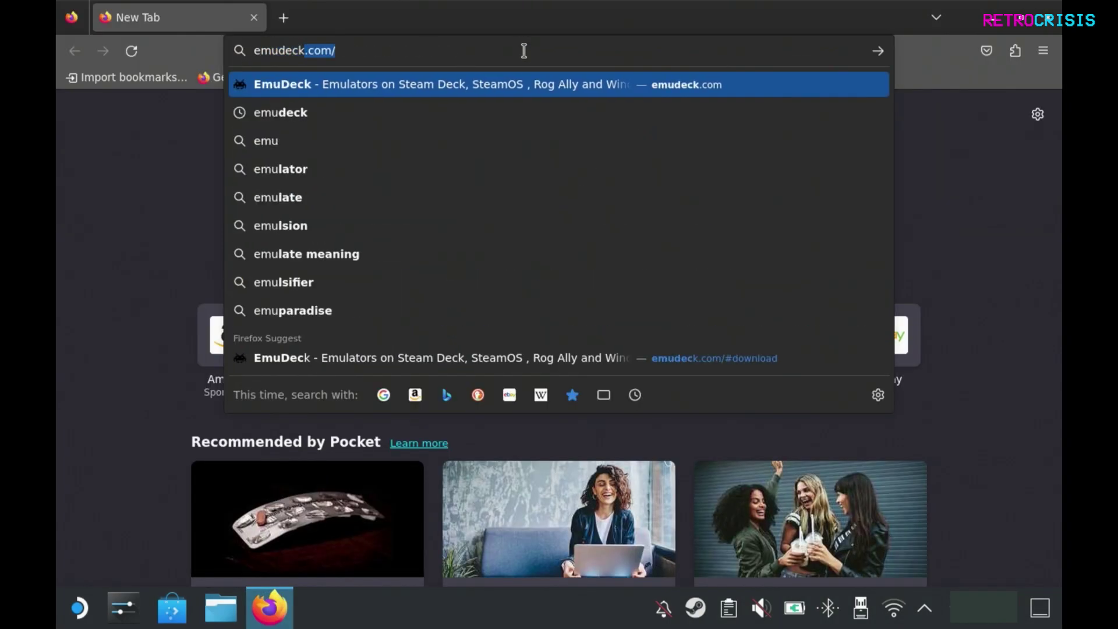
pyautogui.press('Return')
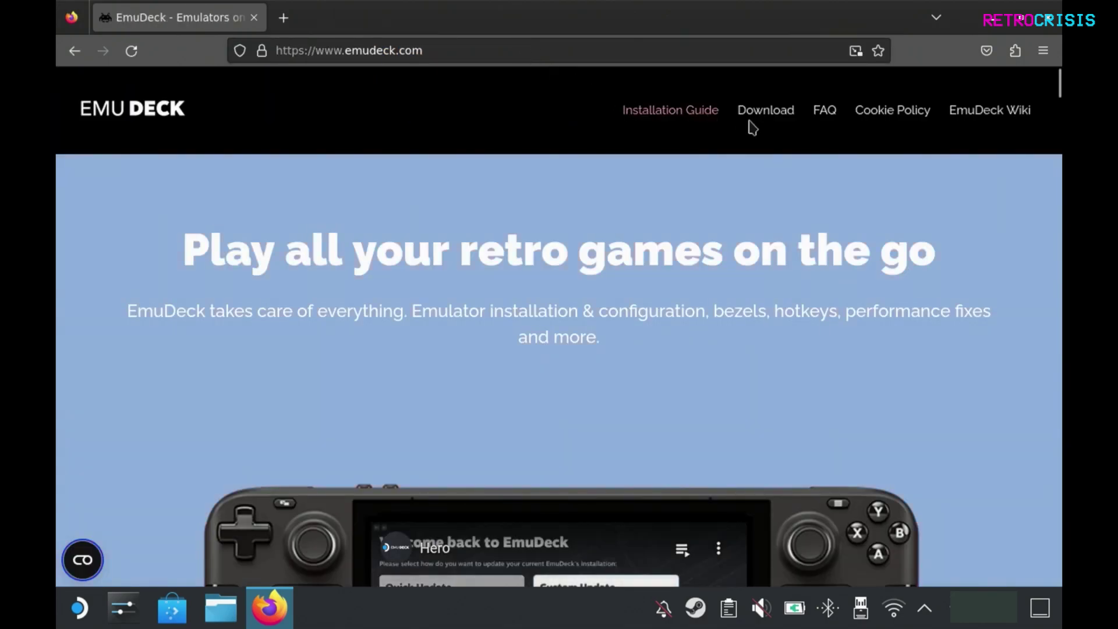
pyautogui.click(786, 113)
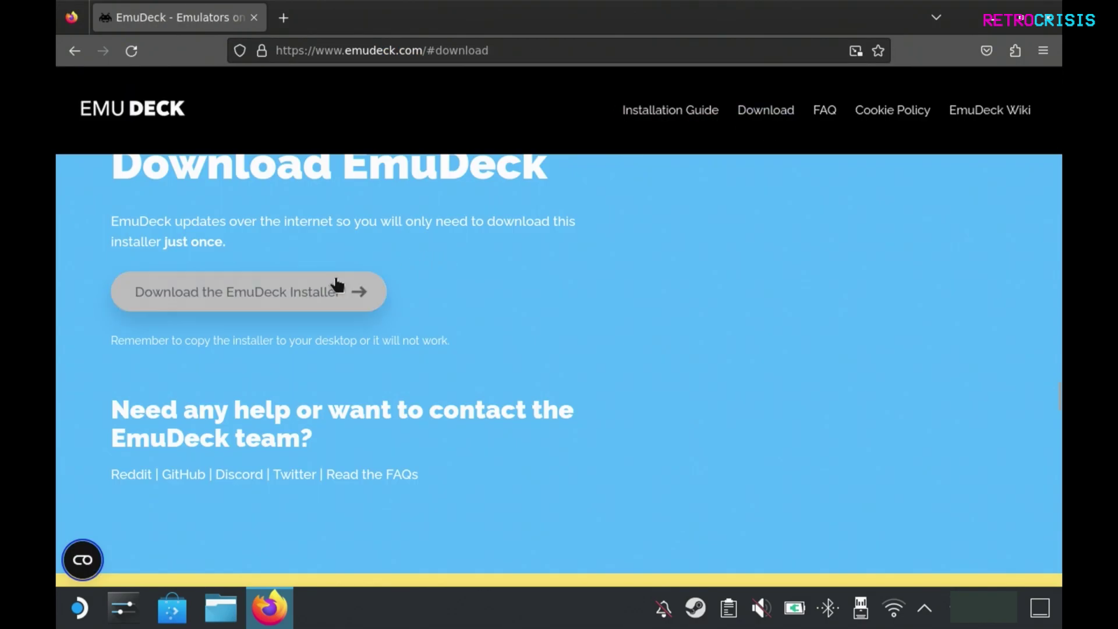
pyautogui.click(271, 302)
pyautogui.click(974, 92)
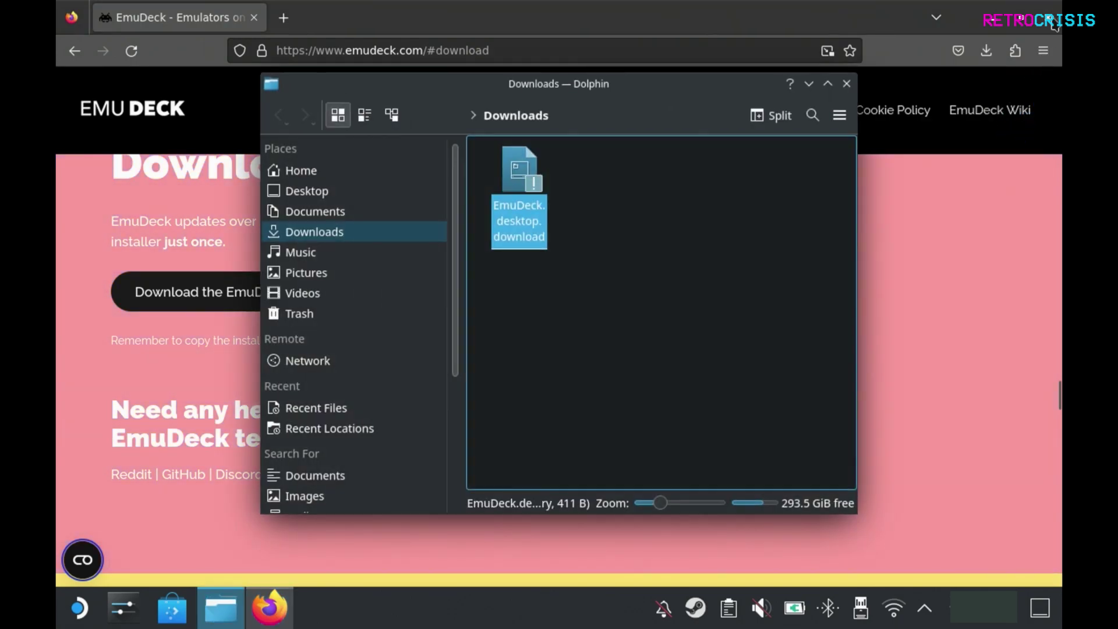
pyautogui.click(1052, 22)
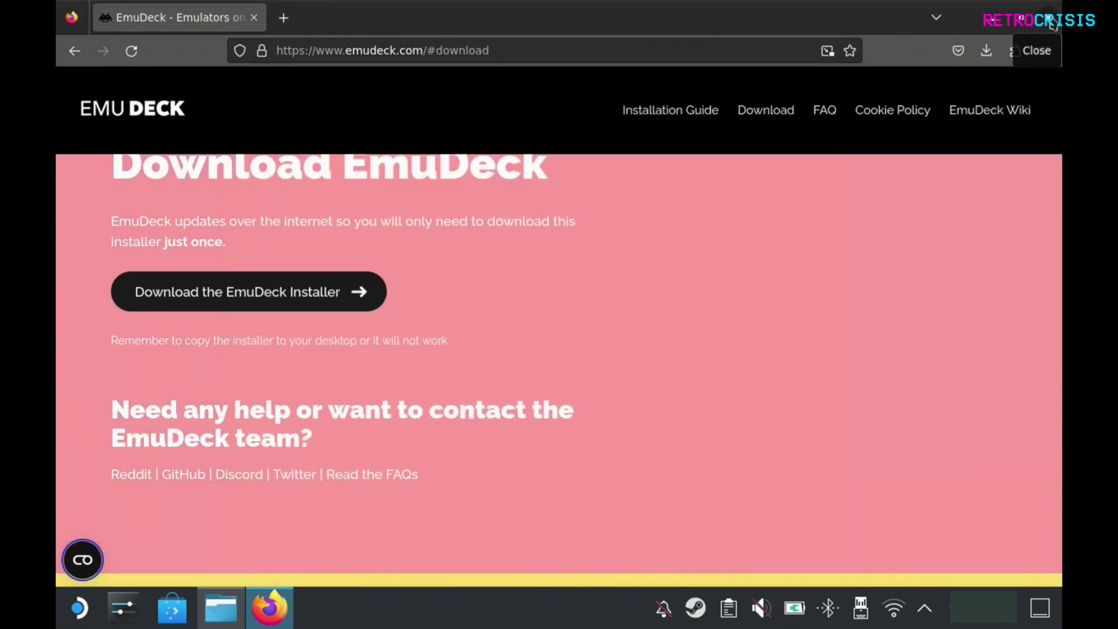
# - Move EmuDeck.desktop.download from Downloads to the desktop and run it, accepting the warning
pyautogui.click(1052, 23)
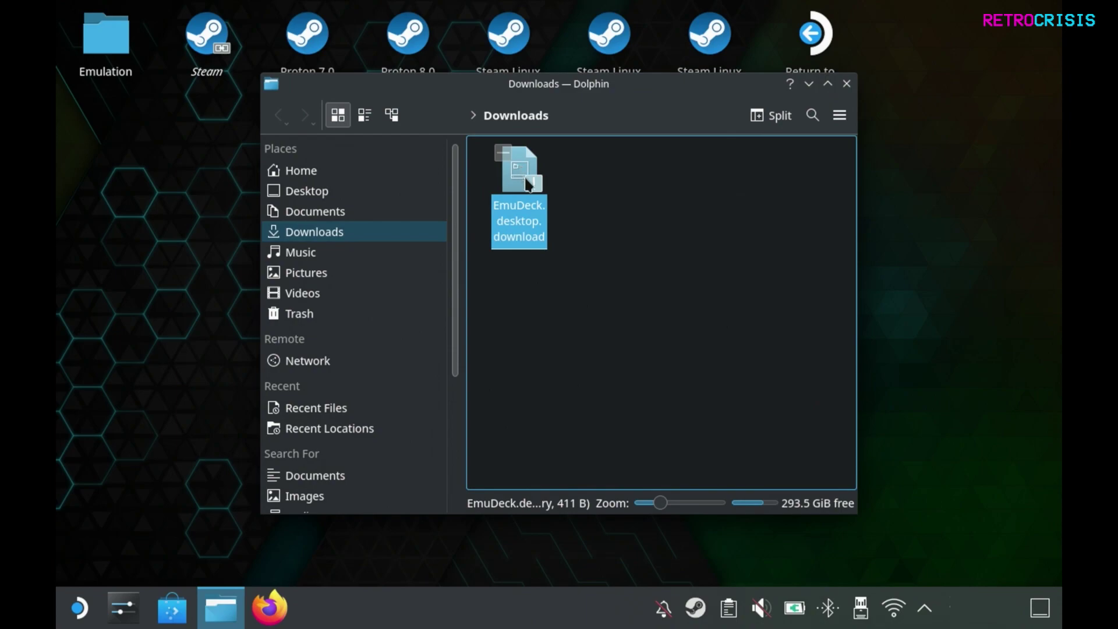
pyautogui.moveTo(527, 184); pyautogui.dragTo(157, 204)
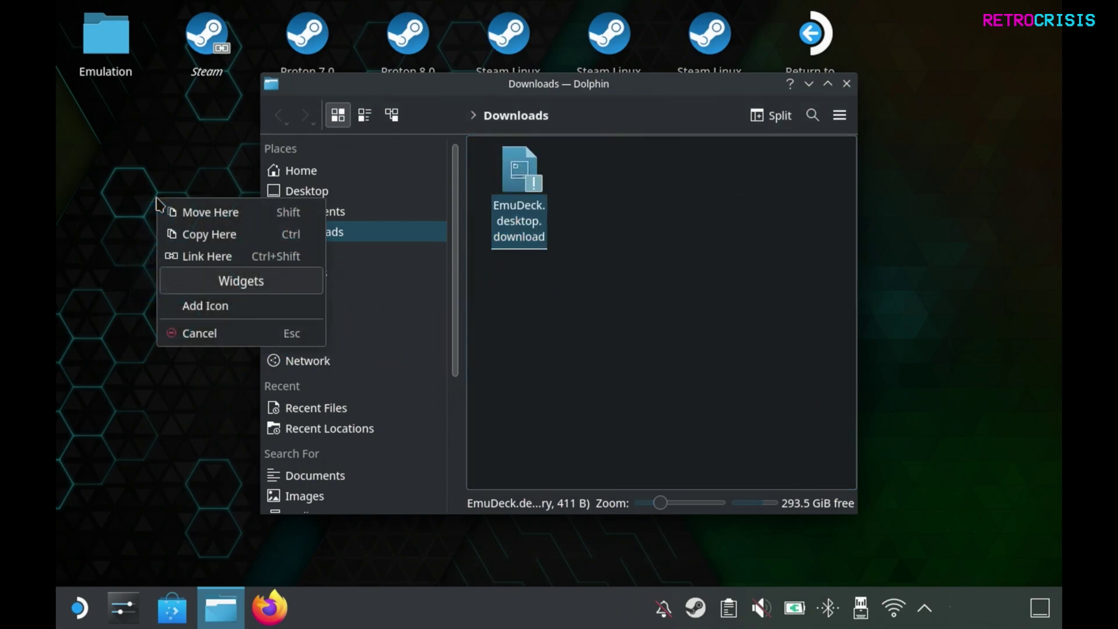
pyautogui.click(189, 214)
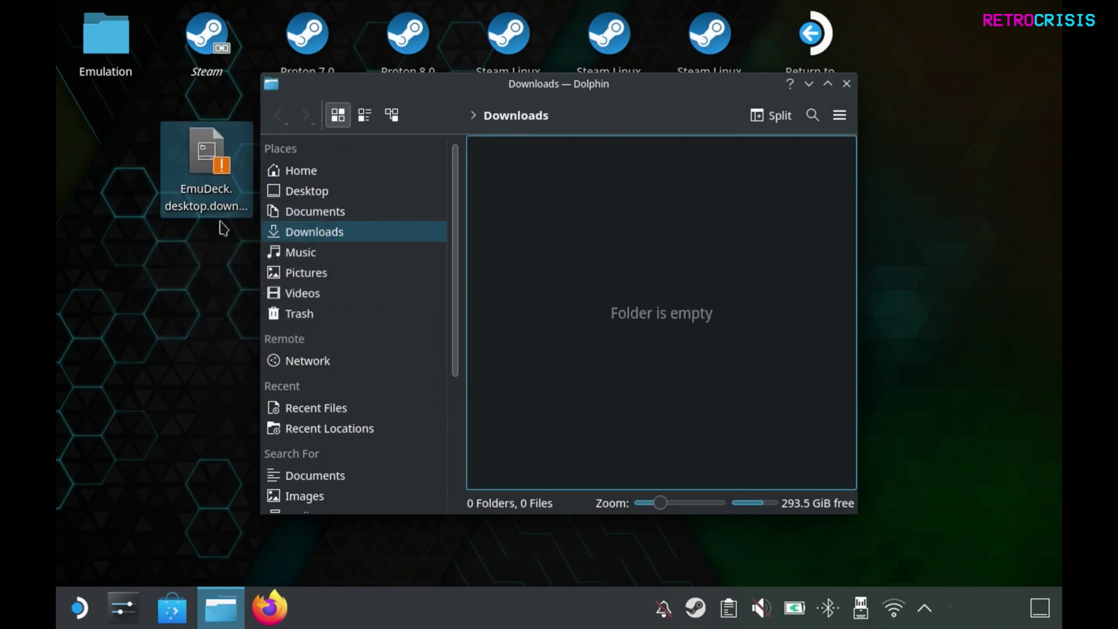
pyautogui.click(846, 87)
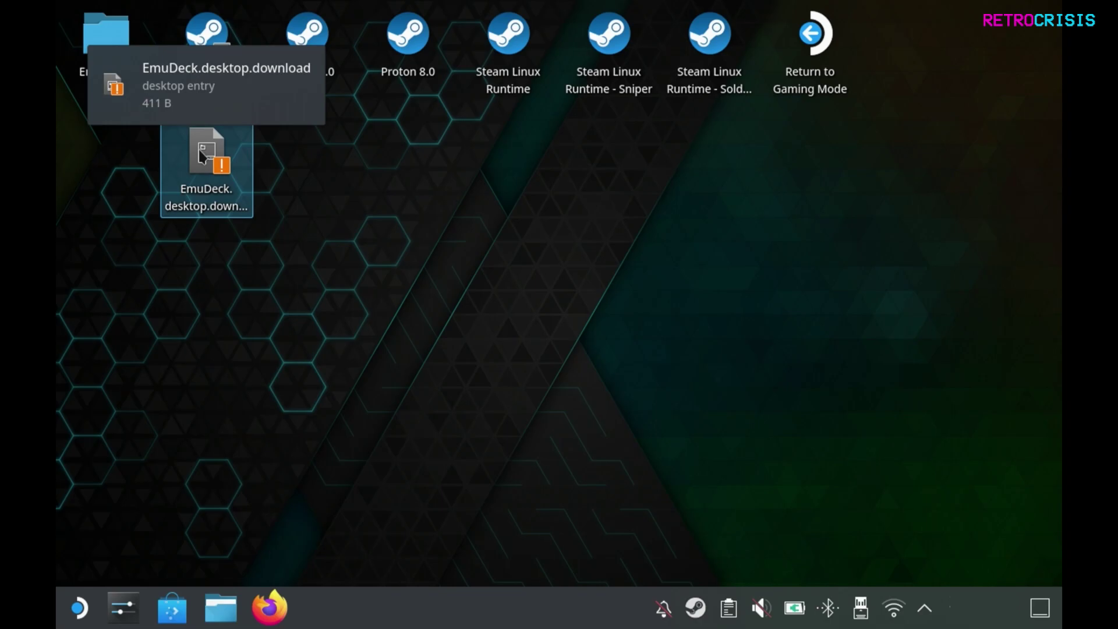
pyautogui.doubleClick(201, 154)
pyautogui.click(593, 329)
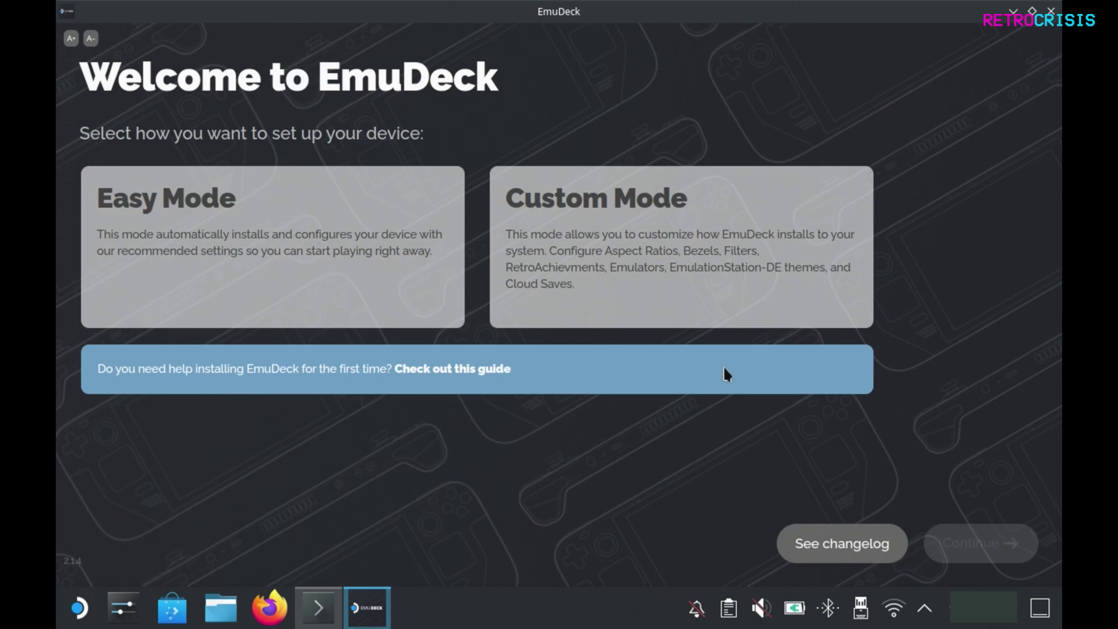
# - Select Custom Mode, keep ROMs on the SD Card, and choose Steam Deck as the device
pyautogui.click(789, 322)
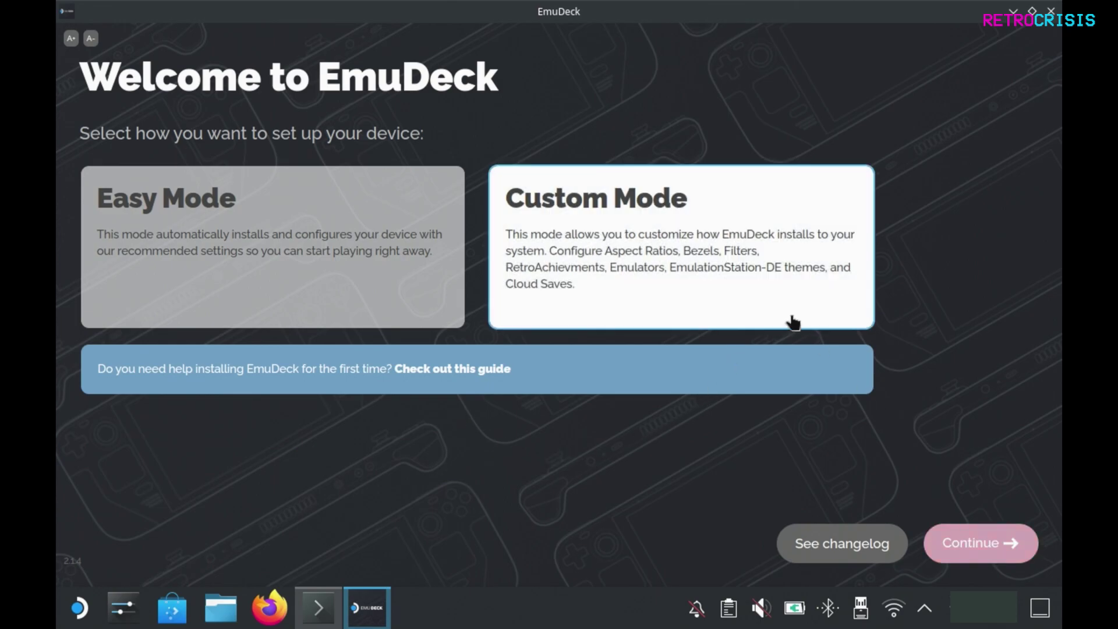
pyautogui.click(959, 544)
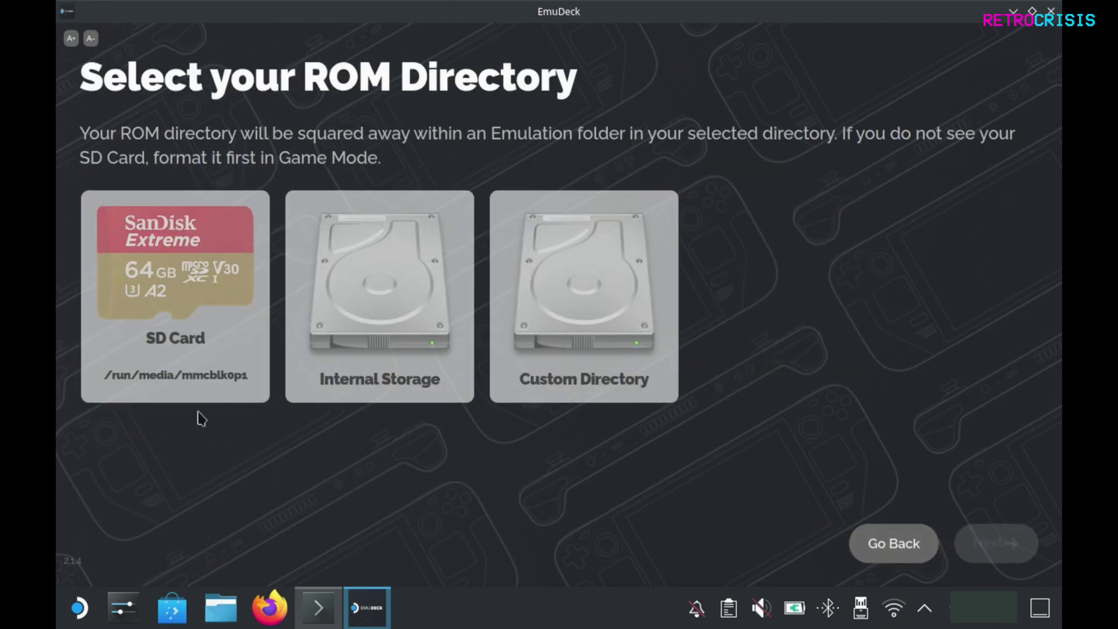
pyautogui.click(192, 305)
pyautogui.click(997, 544)
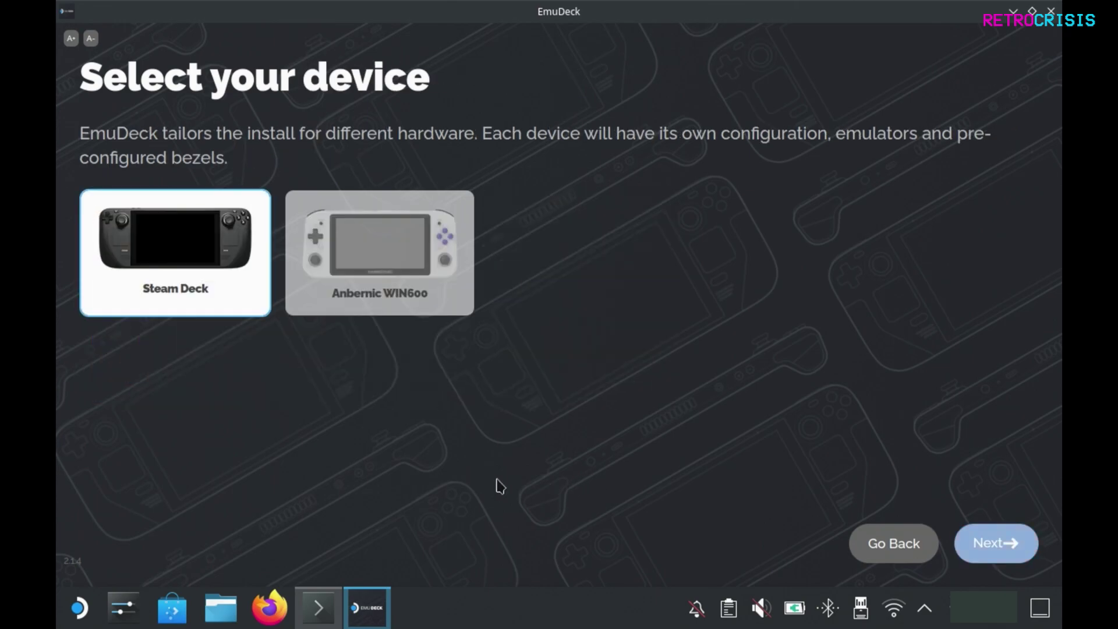
pyautogui.click(211, 294)
pyautogui.click(1018, 543)
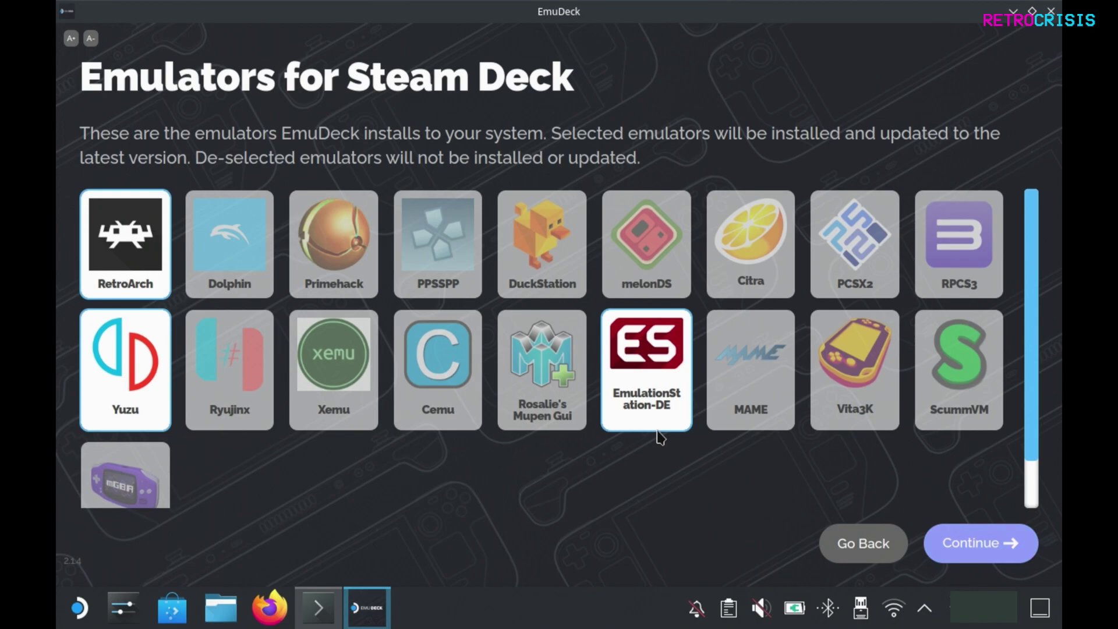
# - Accept the emulator selection, keep default configurations, and turn RetroArch auto save On
pyautogui.click(983, 546)
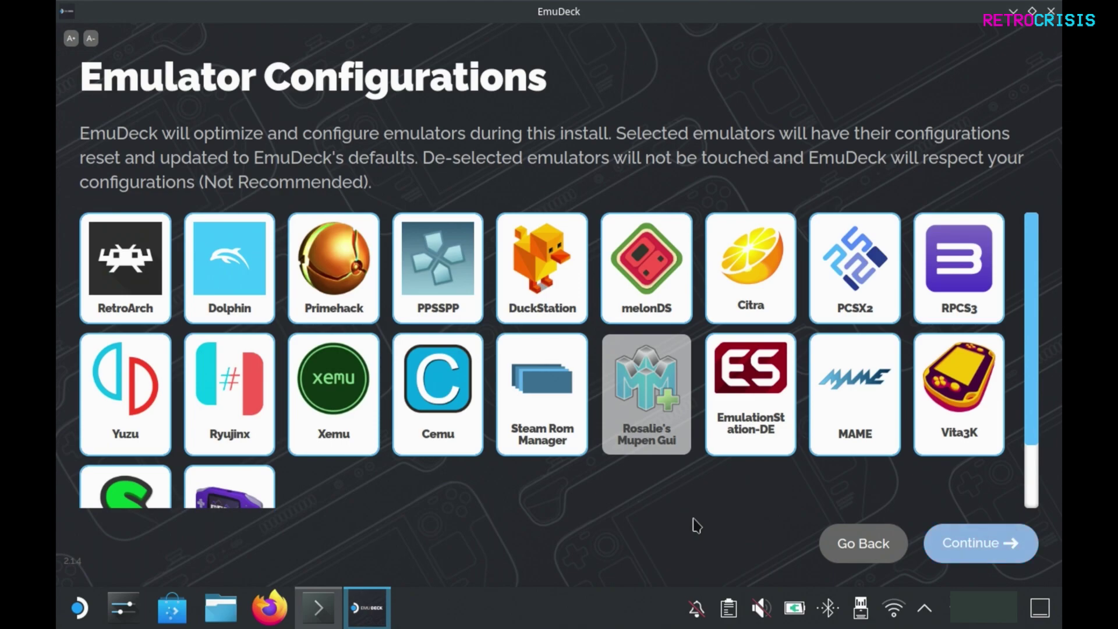
pyautogui.press('Tab')
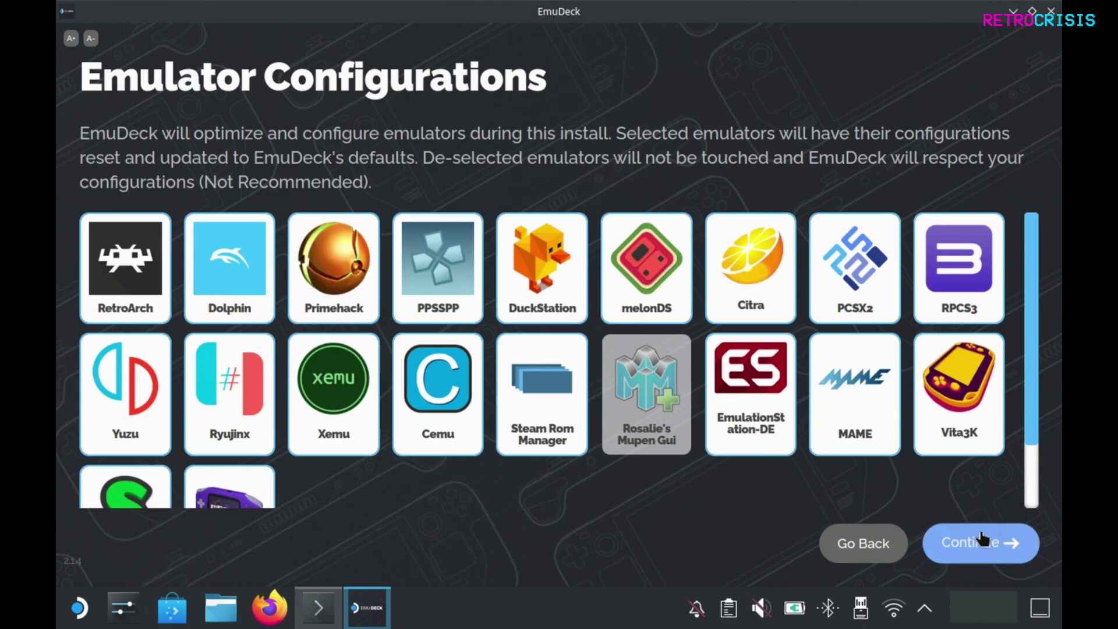
pyautogui.click(990, 539)
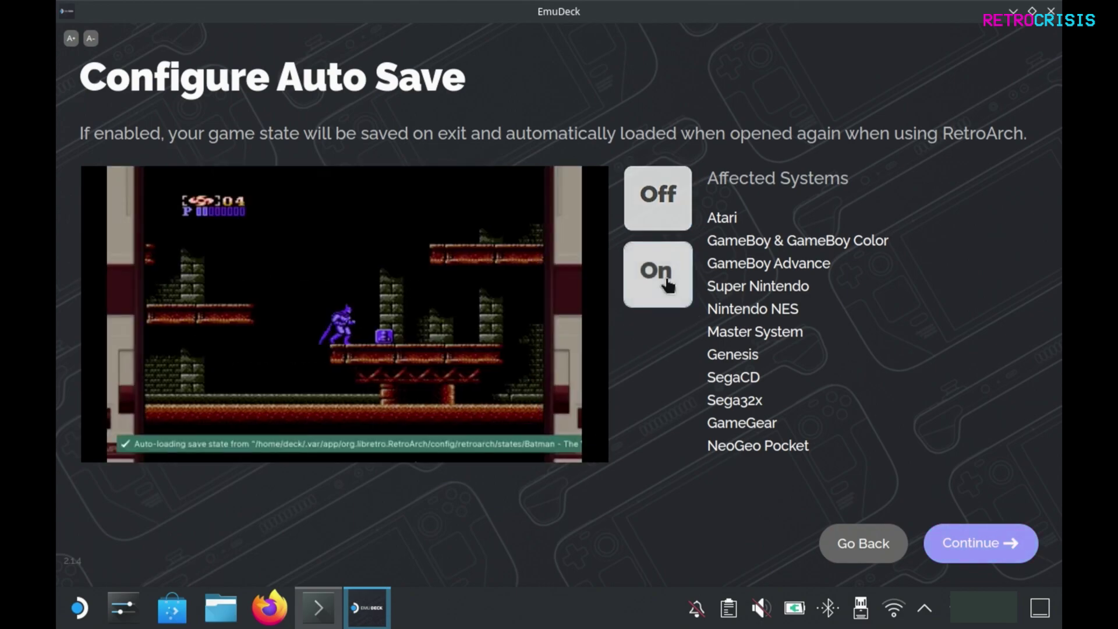
pyautogui.click(664, 276)
pyautogui.click(987, 543)
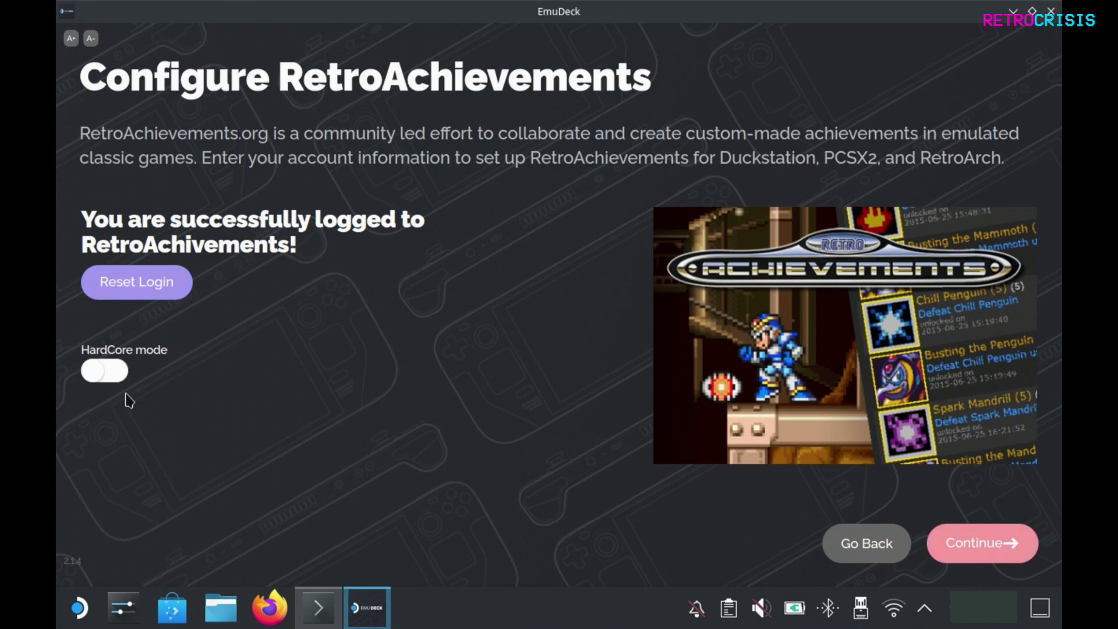
# - Continue from the RetroAchievements login, HardCore mode off, to the bezel settings
pyautogui.click(990, 542)
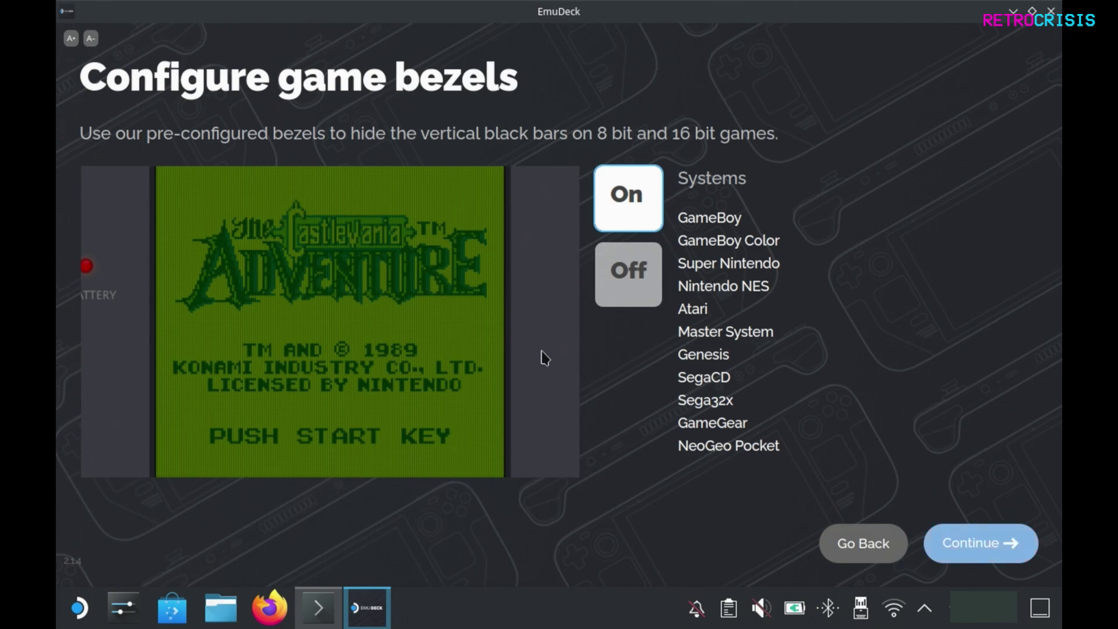
# - Turn game bezels off and set classic Sega systems to 4:3
pyautogui.click(638, 280)
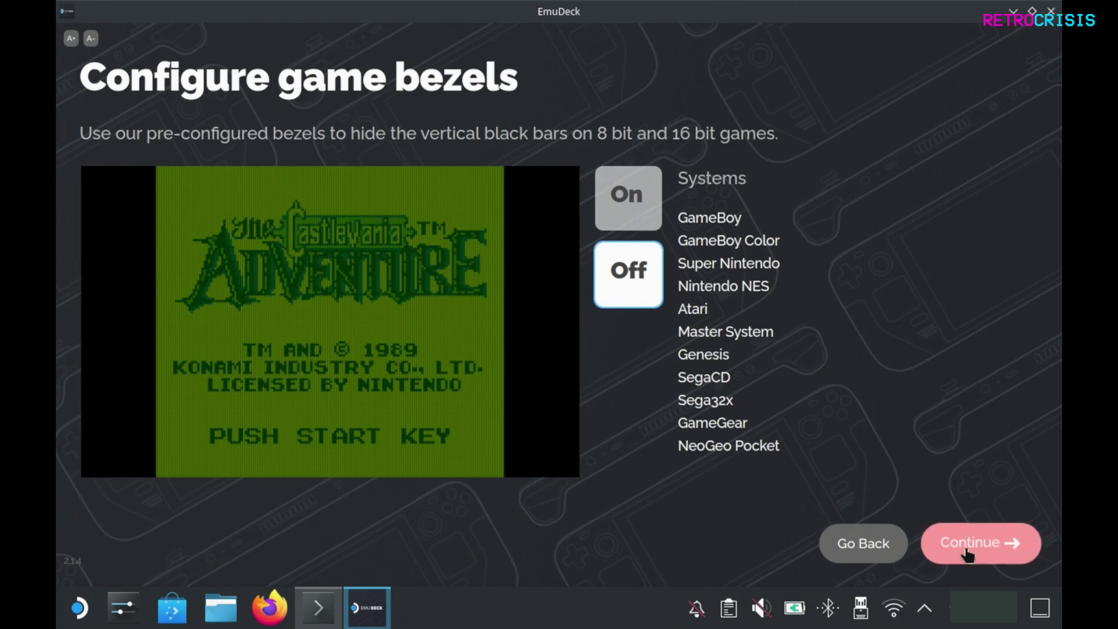
pyautogui.click(968, 554)
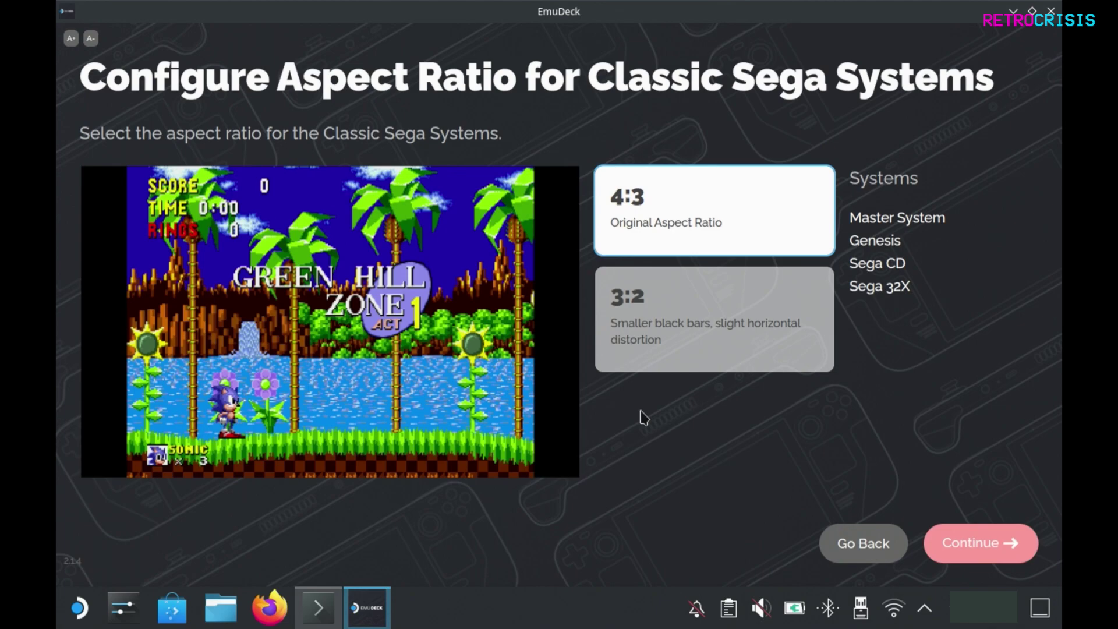
pyautogui.click(674, 328)
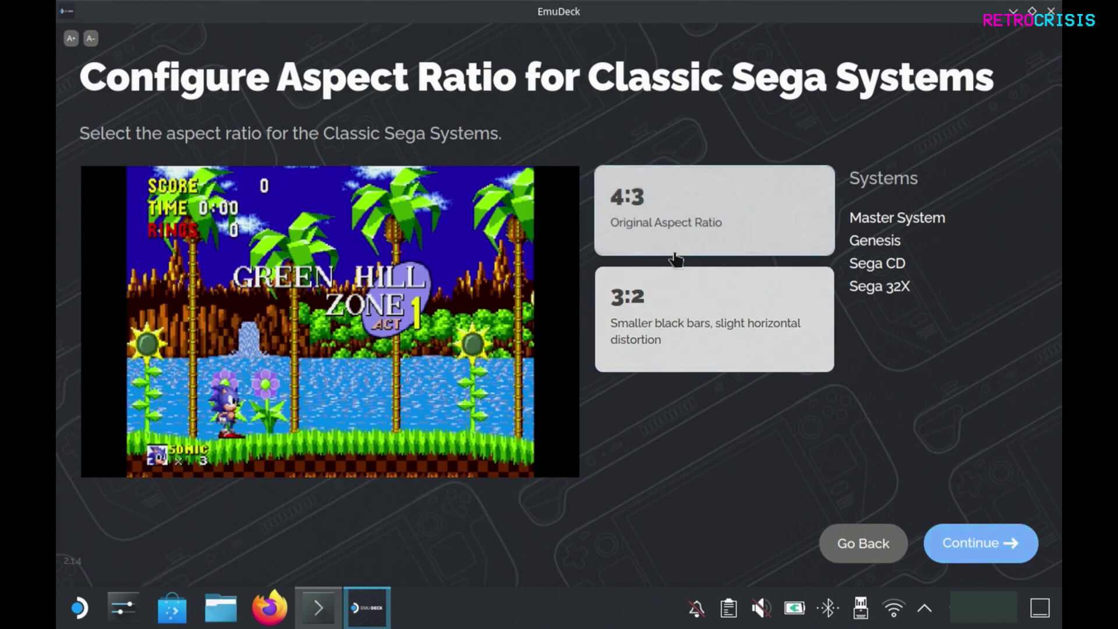
pyautogui.click(679, 221)
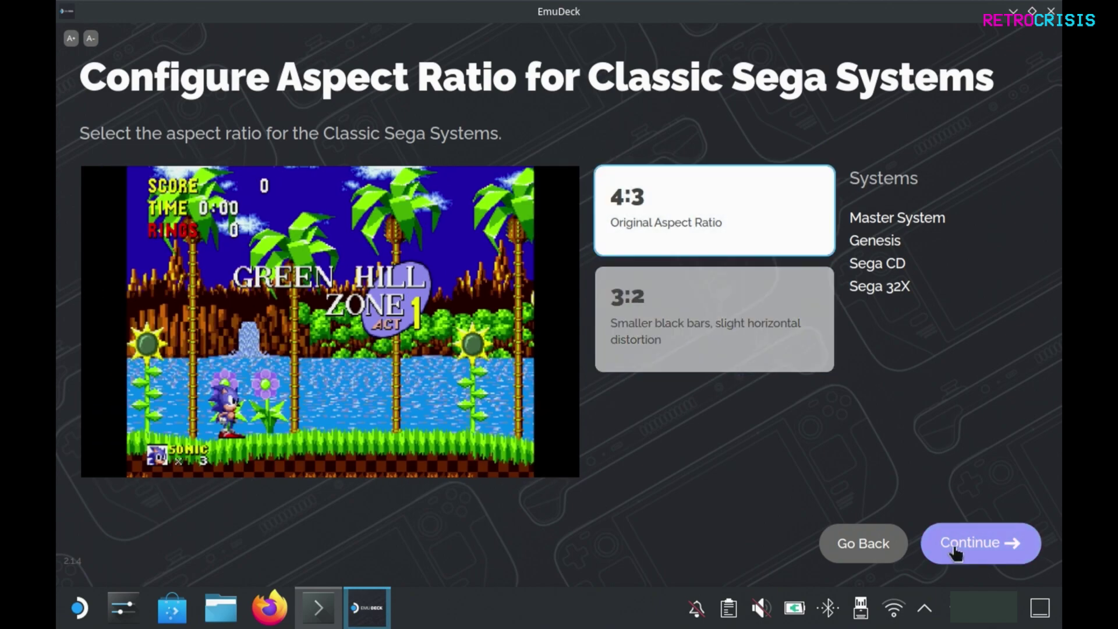
pyautogui.click(956, 548)
# - Set Super Nintendo to its native 8:7 aspect ratio
pyautogui.click(734, 424)
pyautogui.click(712, 300)
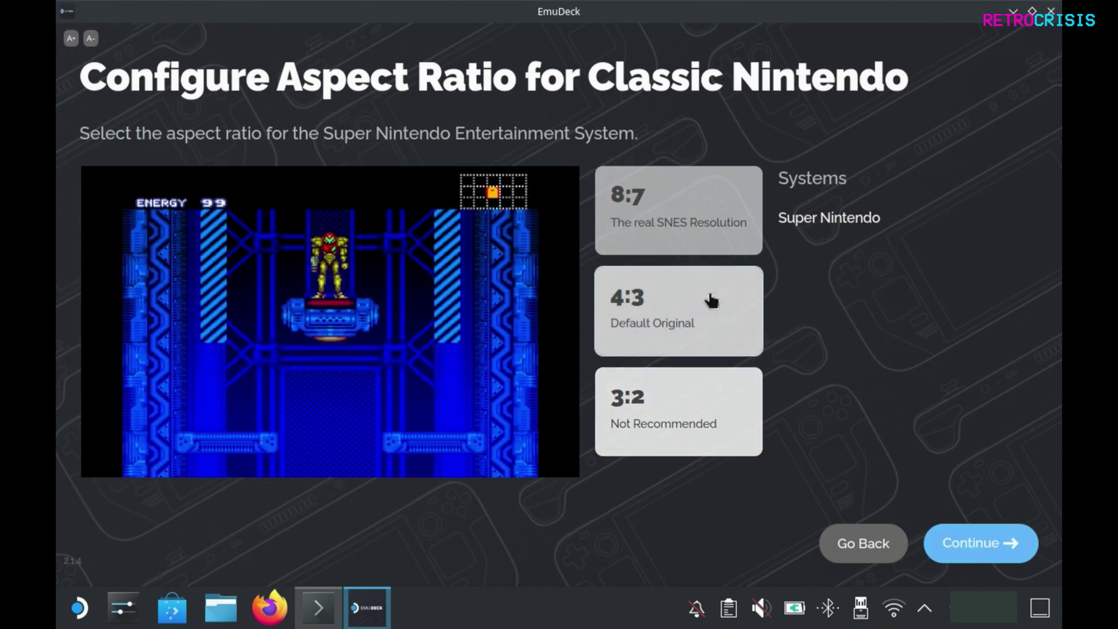
pyautogui.click(701, 220)
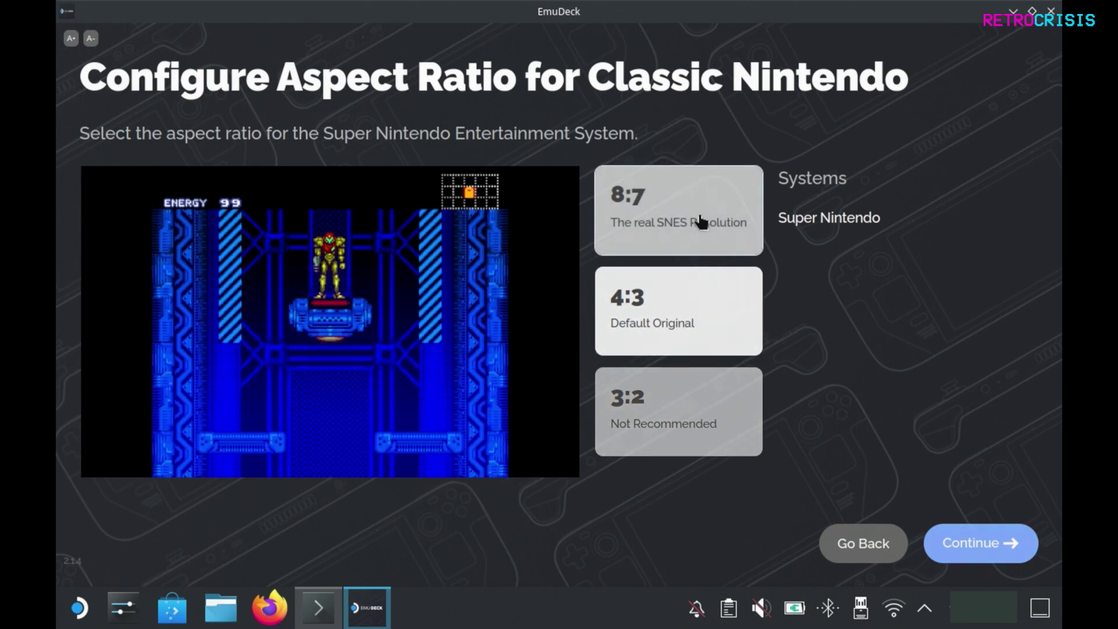
pyautogui.click(965, 550)
# - Keep Dreamcast/Nintendo 64 and GameCube at 4:3 instead of 16:9
pyautogui.click(695, 318)
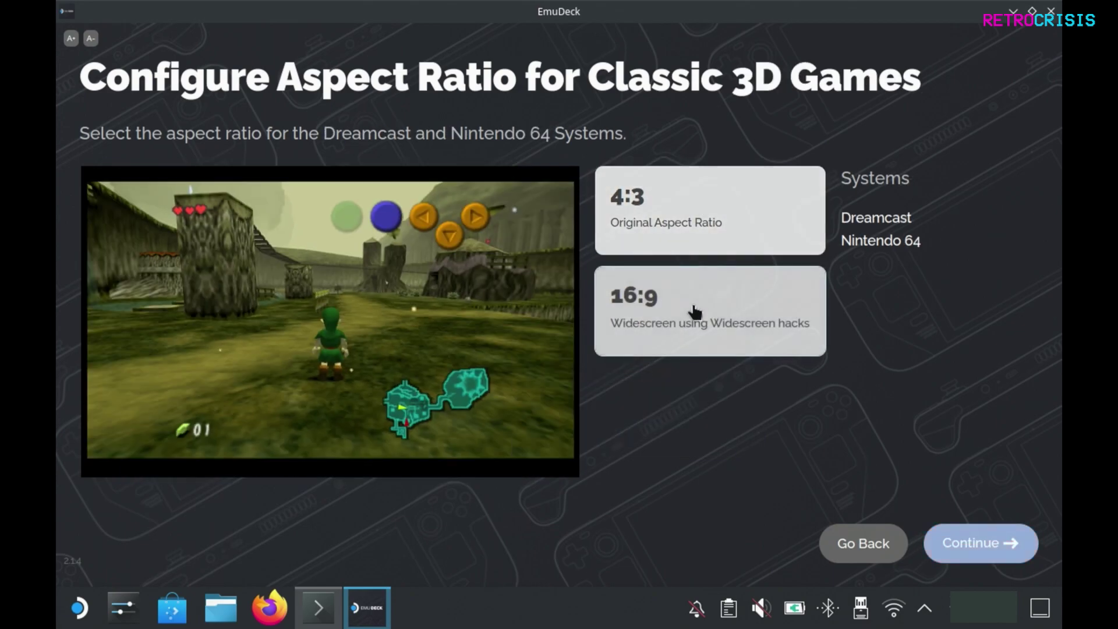
pyautogui.click(679, 214)
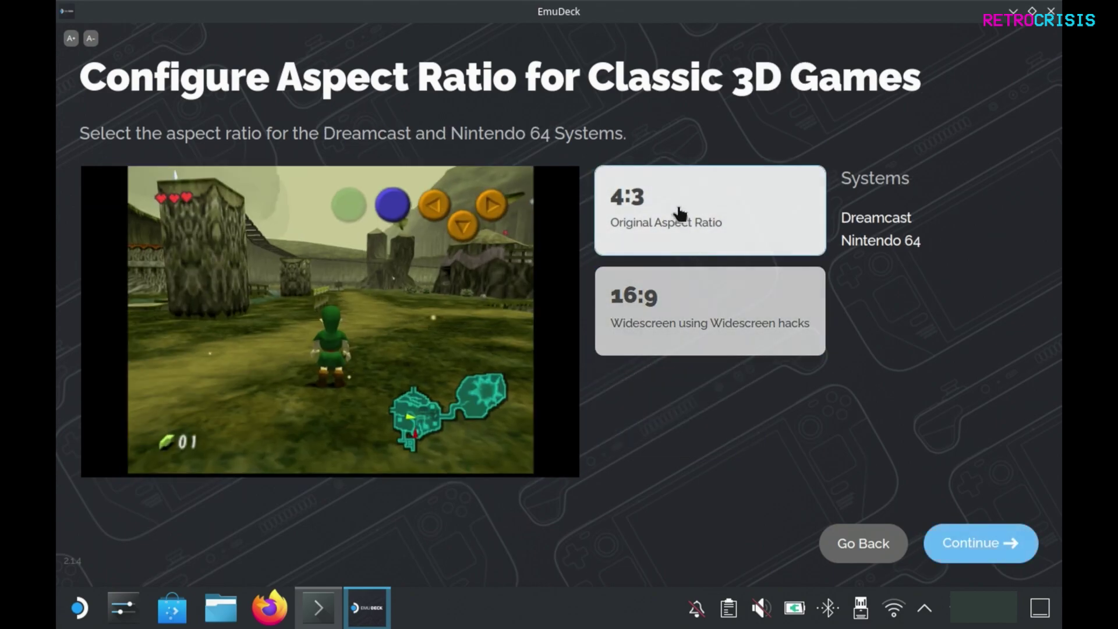
pyautogui.click(958, 552)
pyautogui.click(794, 373)
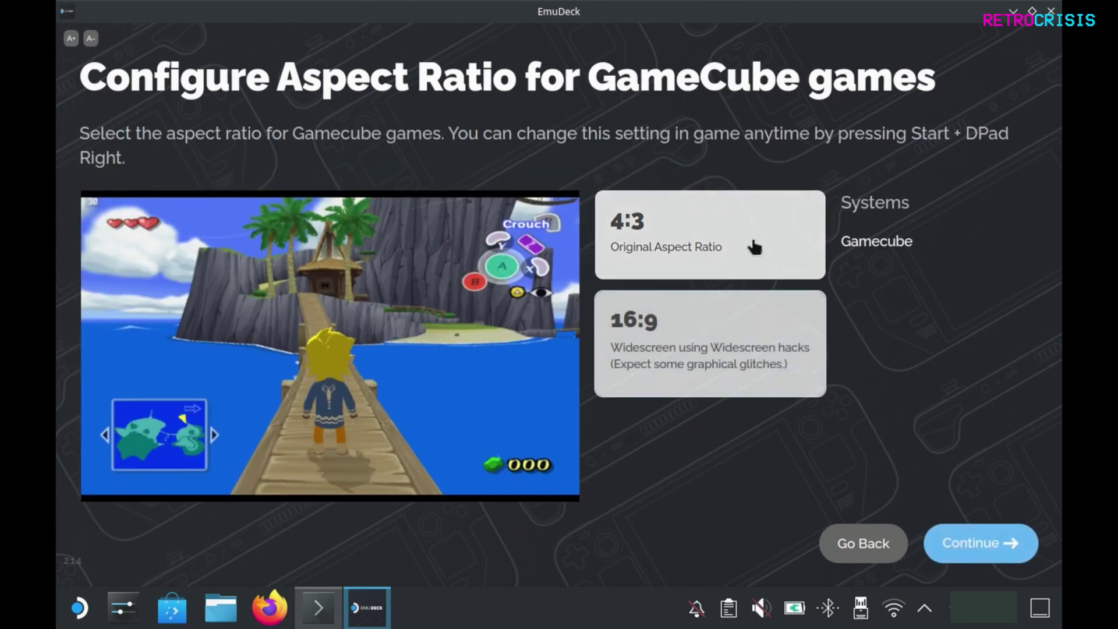
pyautogui.click(811, 220)
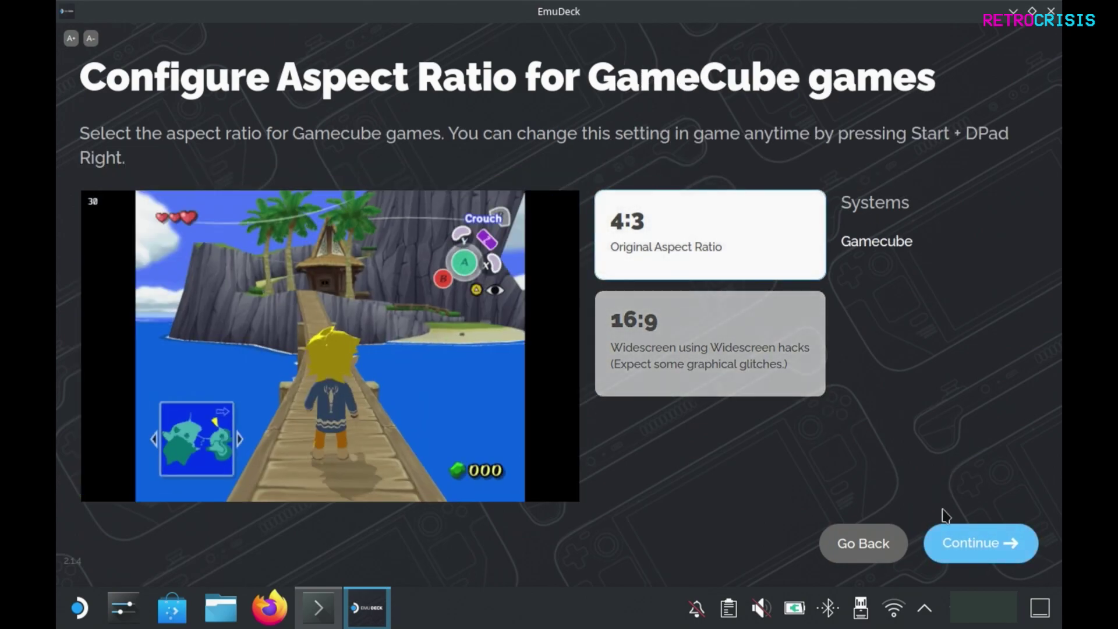
pyautogui.click(956, 542)
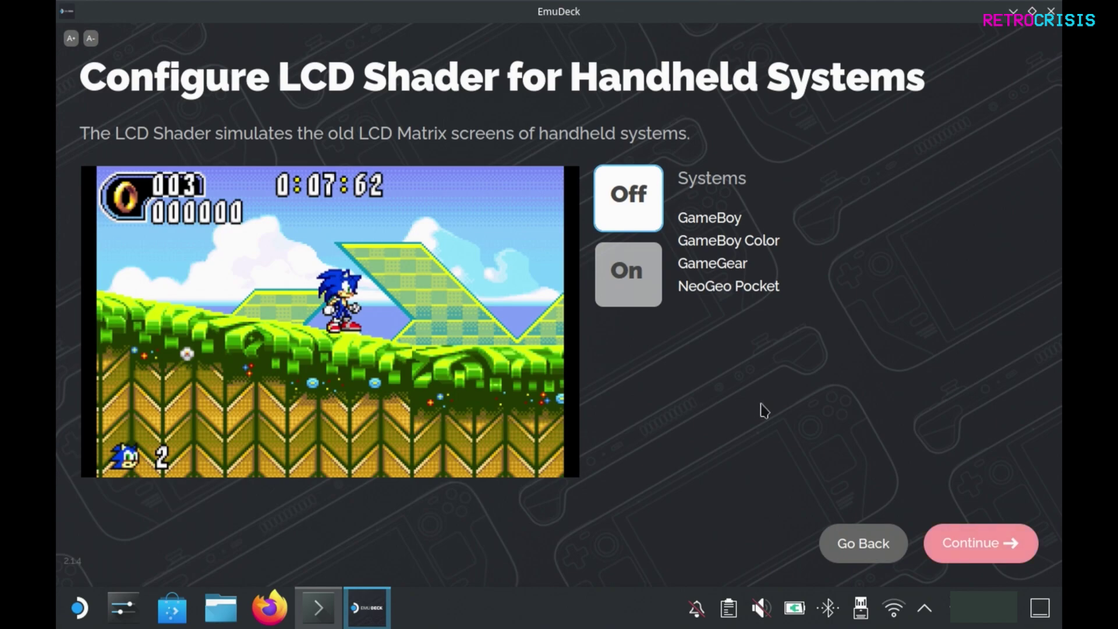
# - Leave the LCD, 2D CRT and 3D CRT shaders Off, continuing past each page
pyautogui.click(958, 549)
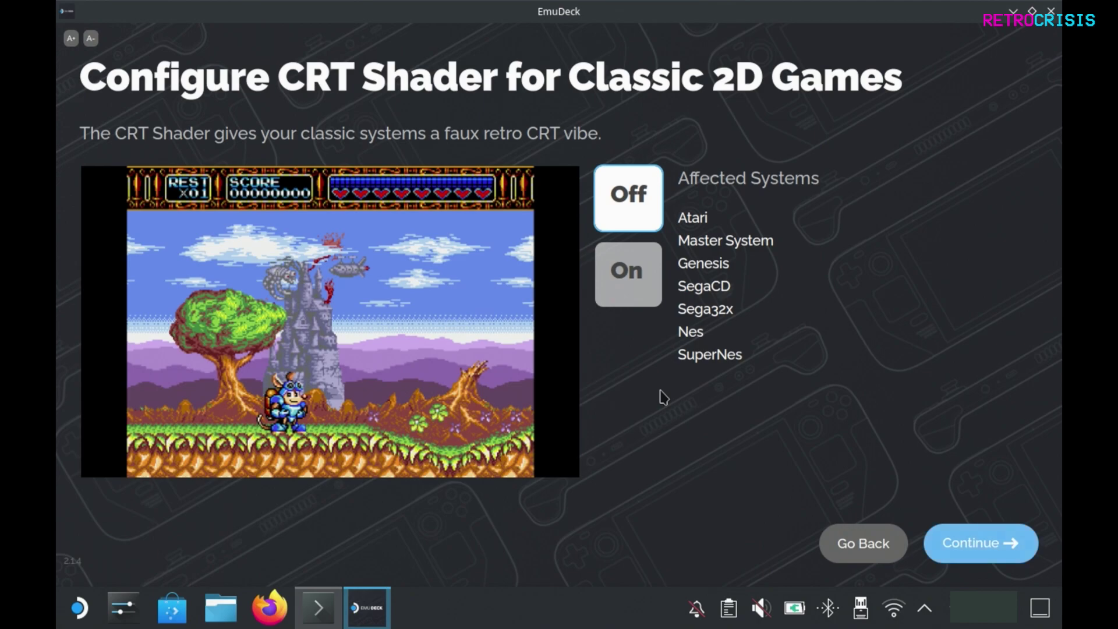
pyautogui.click(988, 541)
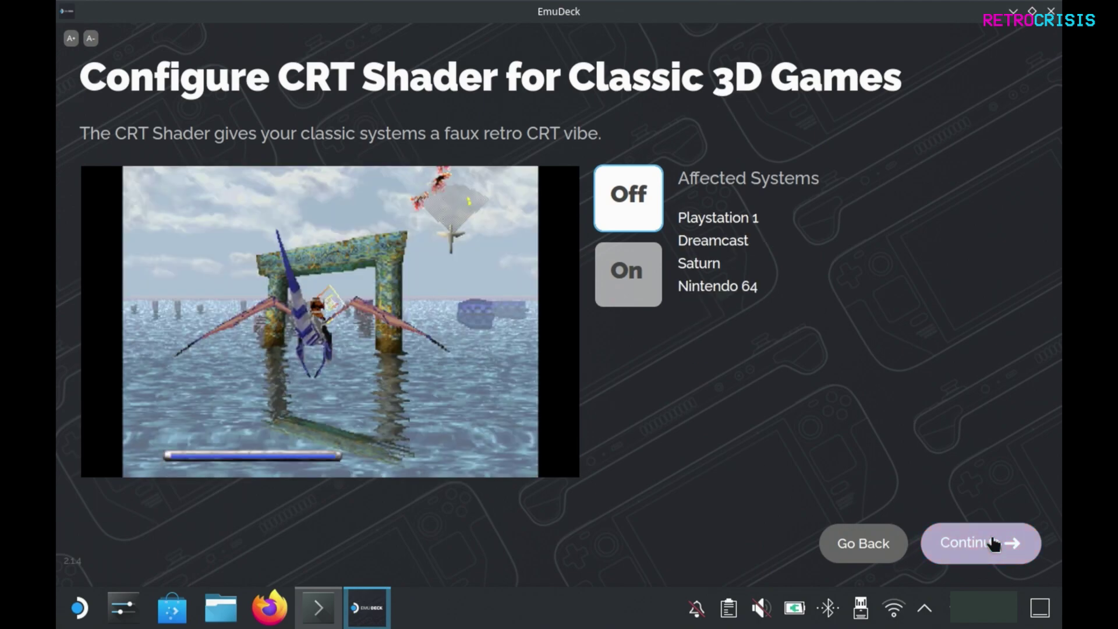
pyautogui.click(990, 540)
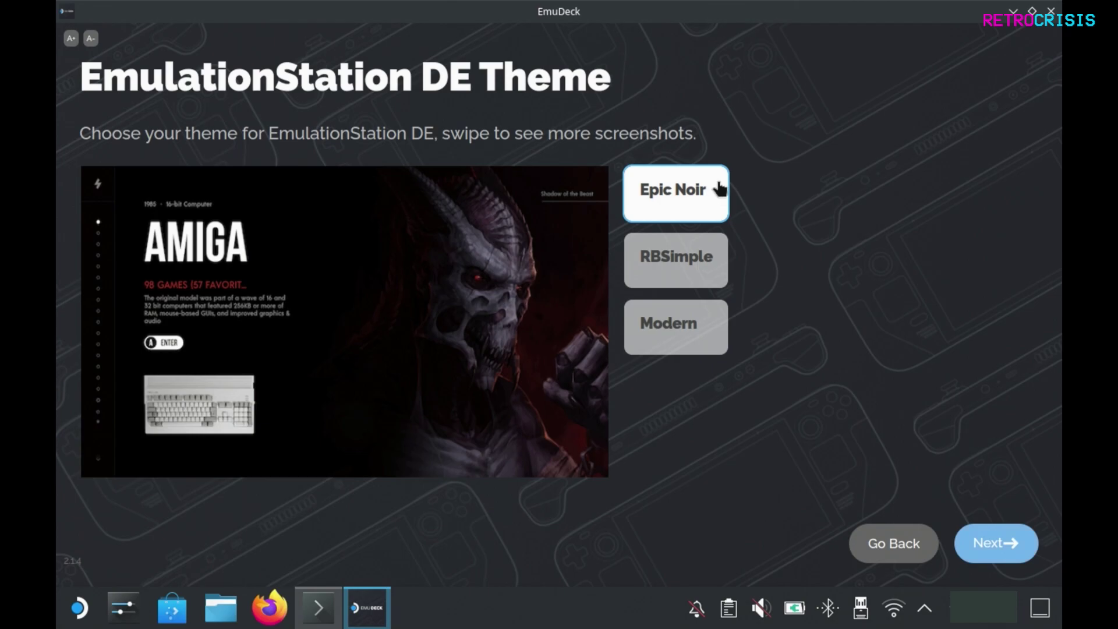
# - Pick the Modern theme over RBSimple for EmulationStation DE and view the summary
pyautogui.click(682, 274)
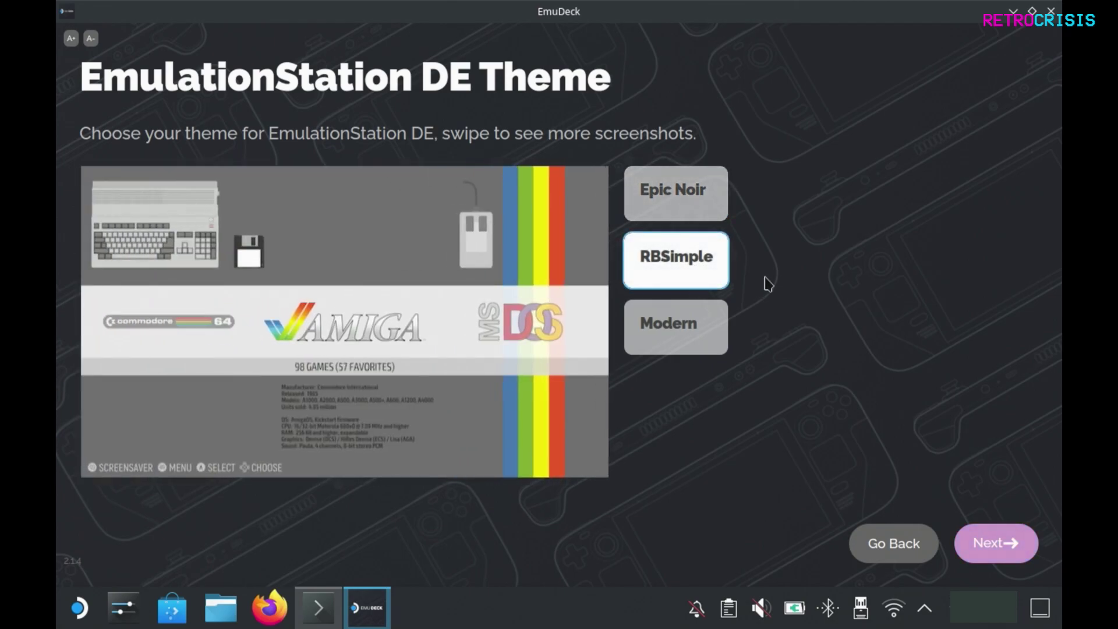
pyautogui.click(693, 348)
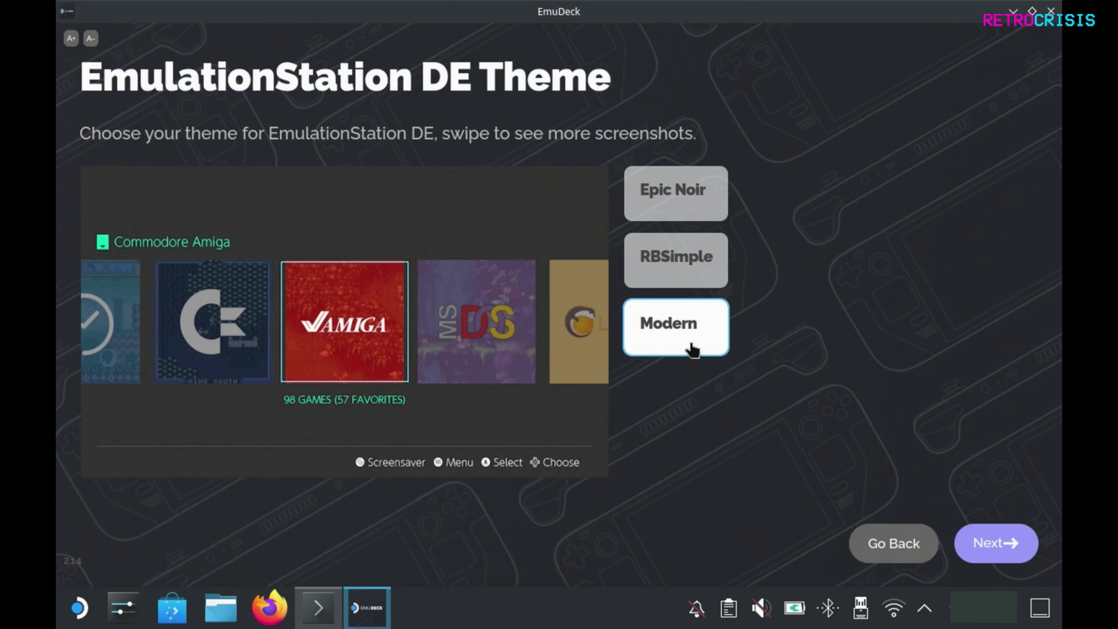
pyautogui.click(1003, 546)
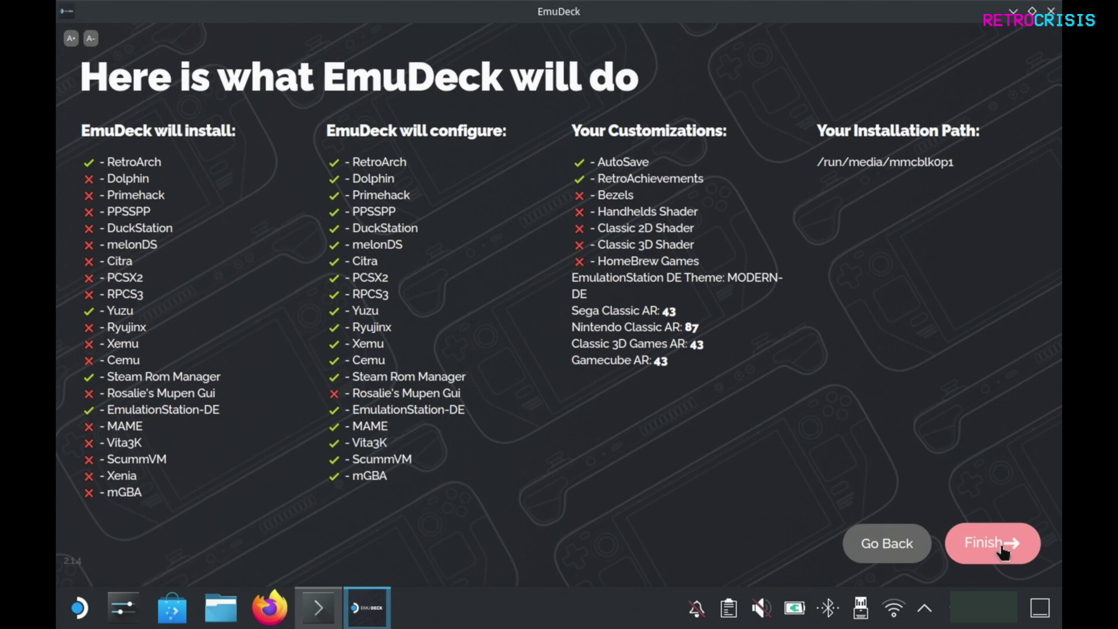
# - Start the installation with the chosen RetroArch, Yuzu and ESDE components and let it finish
pyautogui.click(1002, 550)
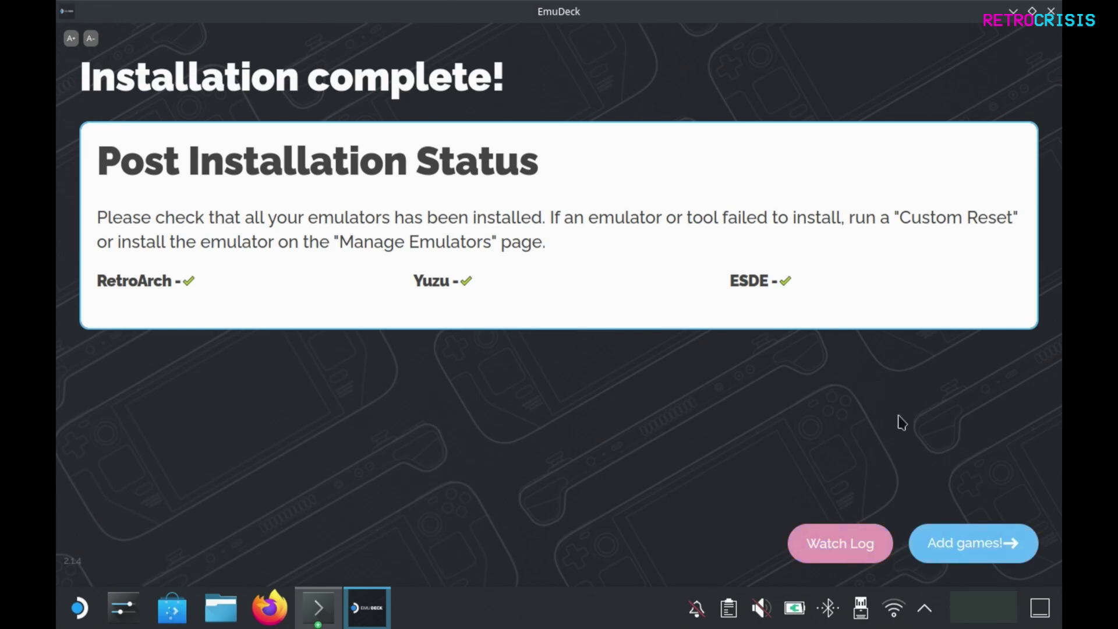
# - Skip the USB Drive game transfer and move on to adding games
pyautogui.click(965, 554)
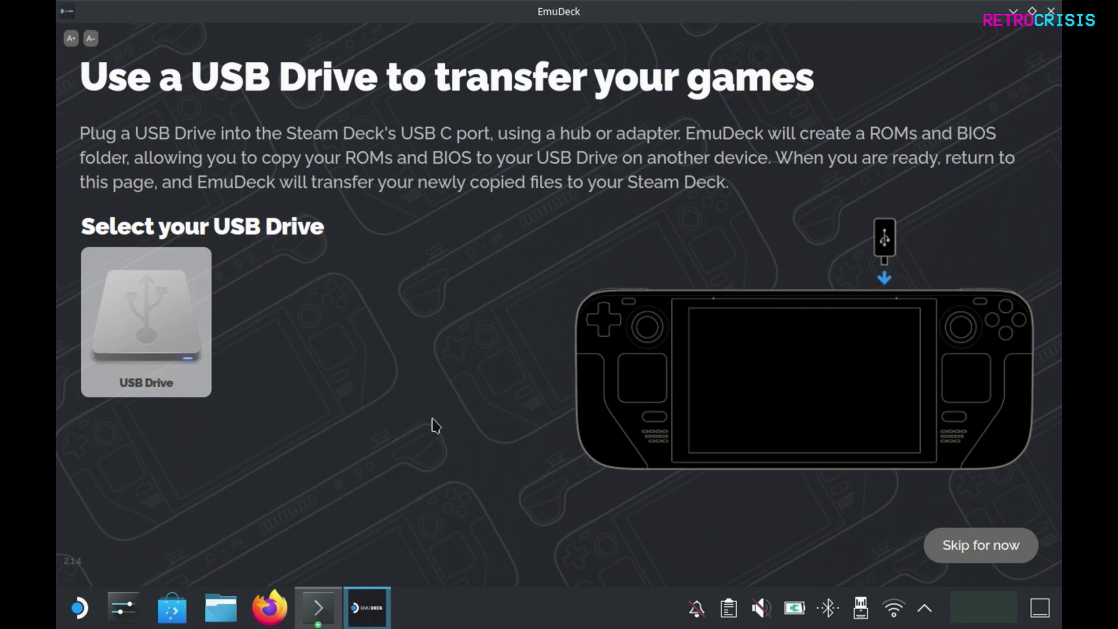
pyautogui.click(994, 550)
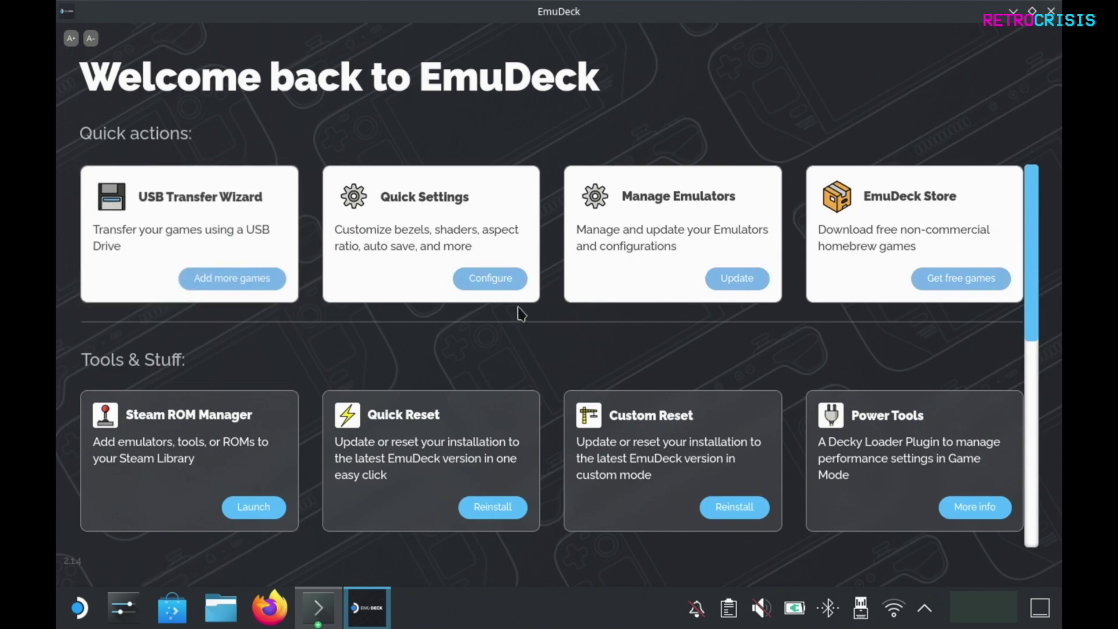
pyautogui.click(493, 283)
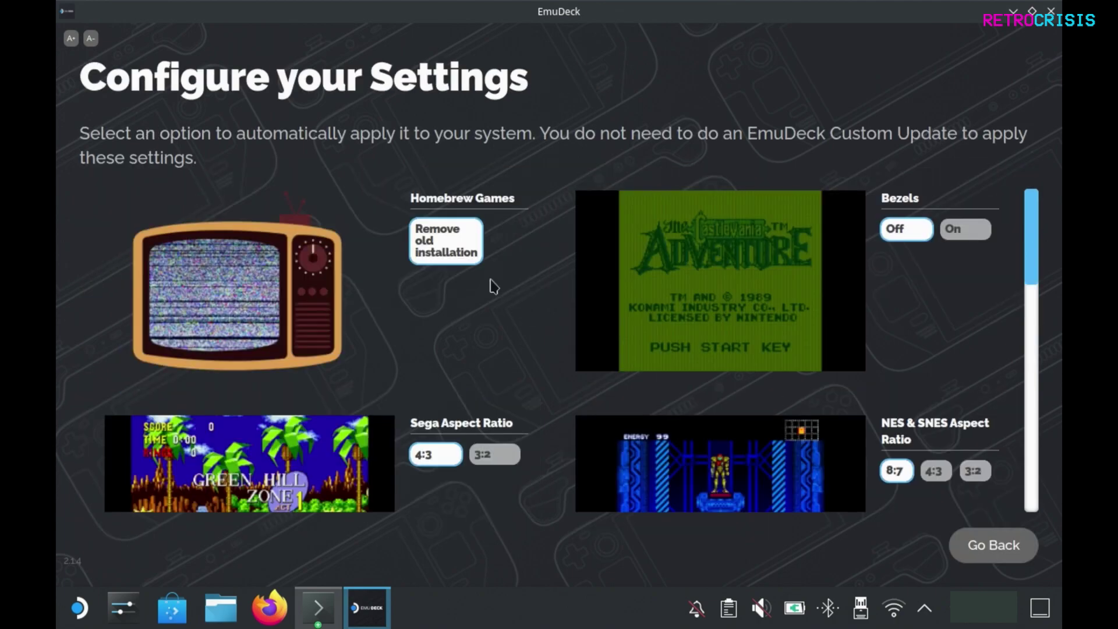
pyautogui.moveTo(1024, 227); pyautogui.dragTo(1039, 344)
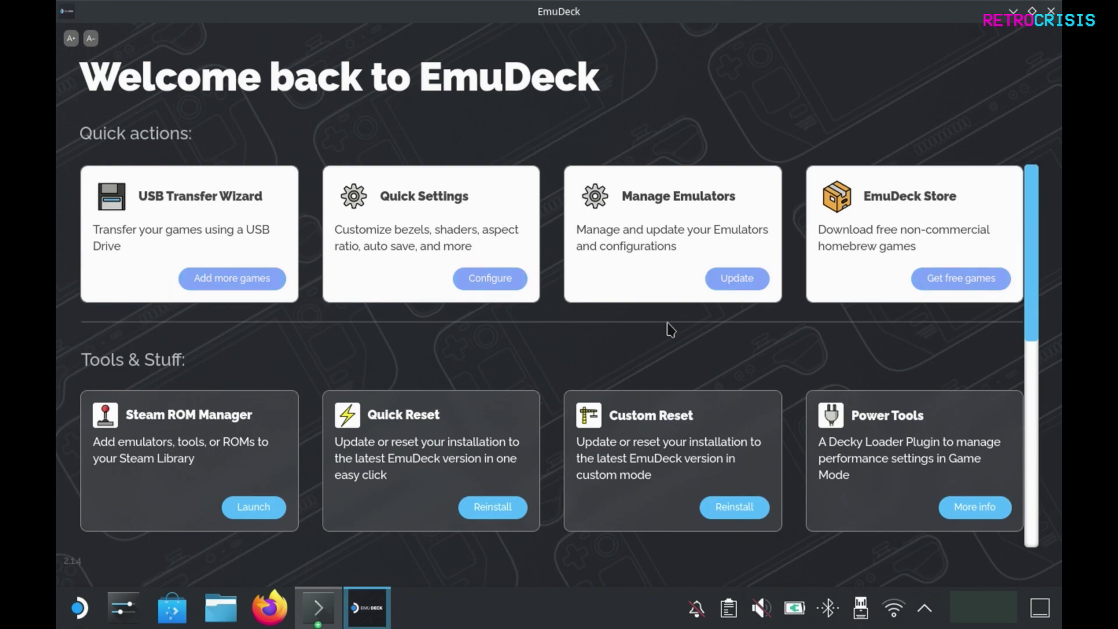
pyautogui.click(735, 286)
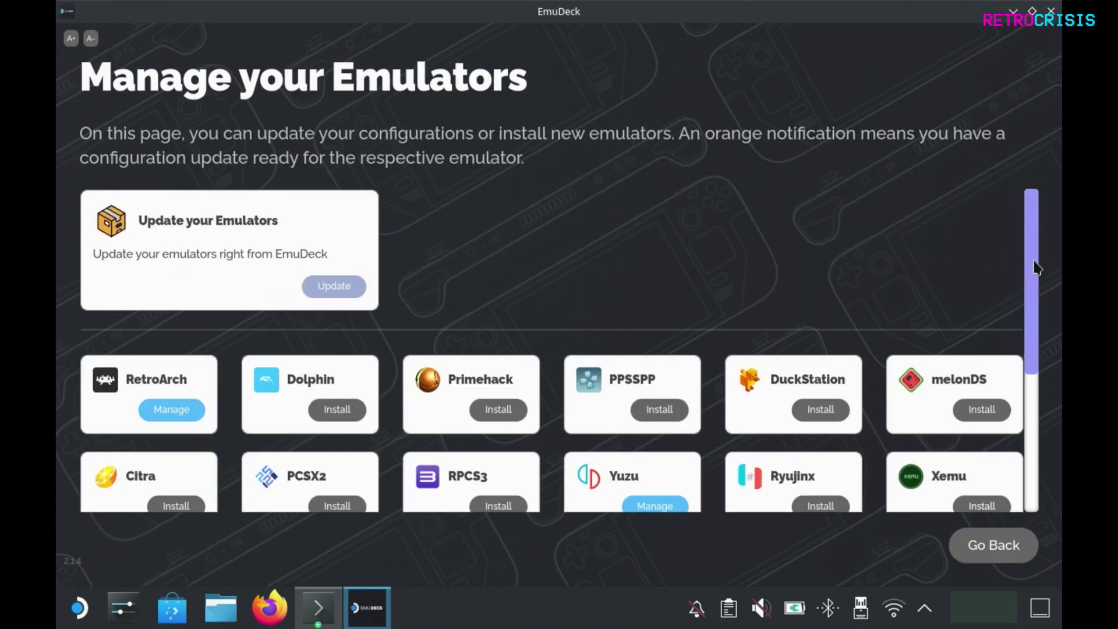
pyautogui.scroll(-5, 1031, 297)
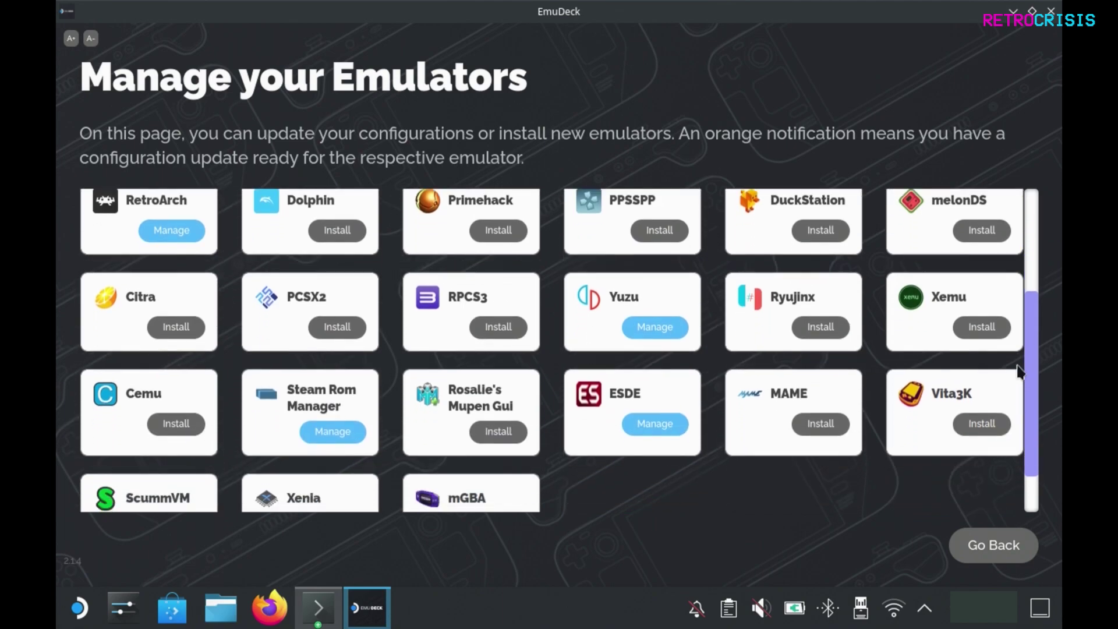
pyautogui.press('Escape')
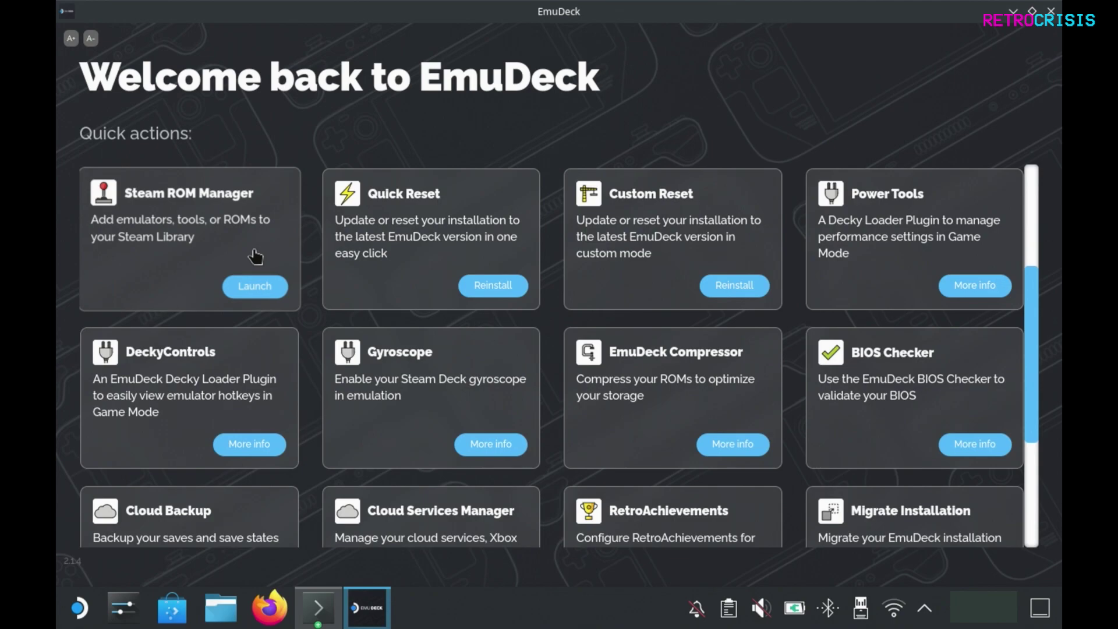
# - Launch Steam ROM Manager, parse only EmulationStationDE into a Steam entry, then close the manager
pyautogui.click(268, 287)
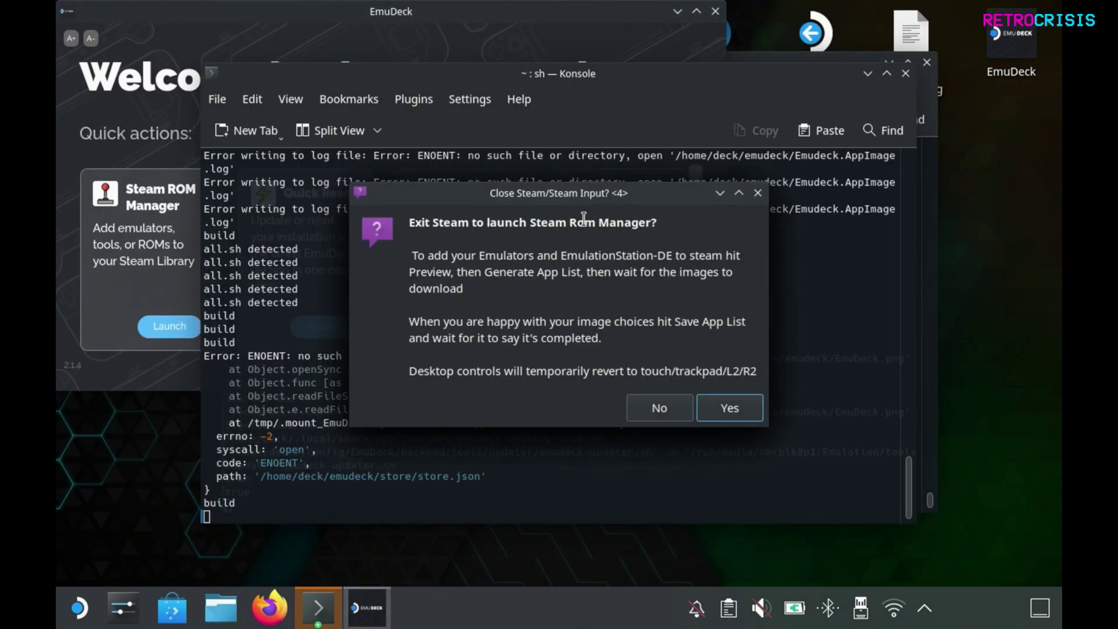
pyautogui.click(729, 407)
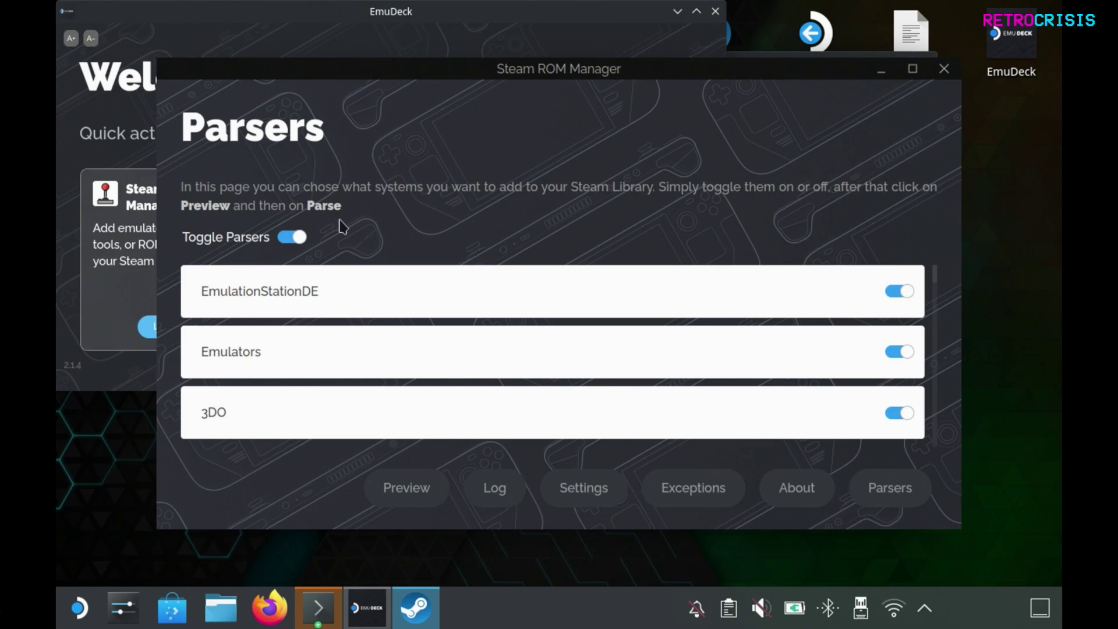
pyautogui.click(294, 239)
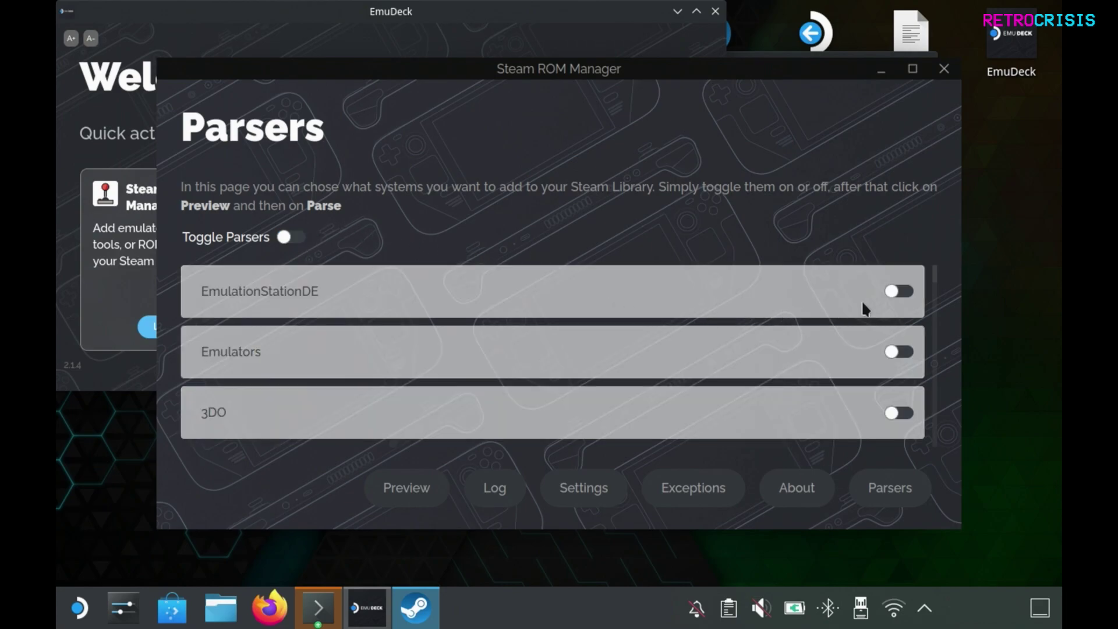
pyautogui.click(904, 292)
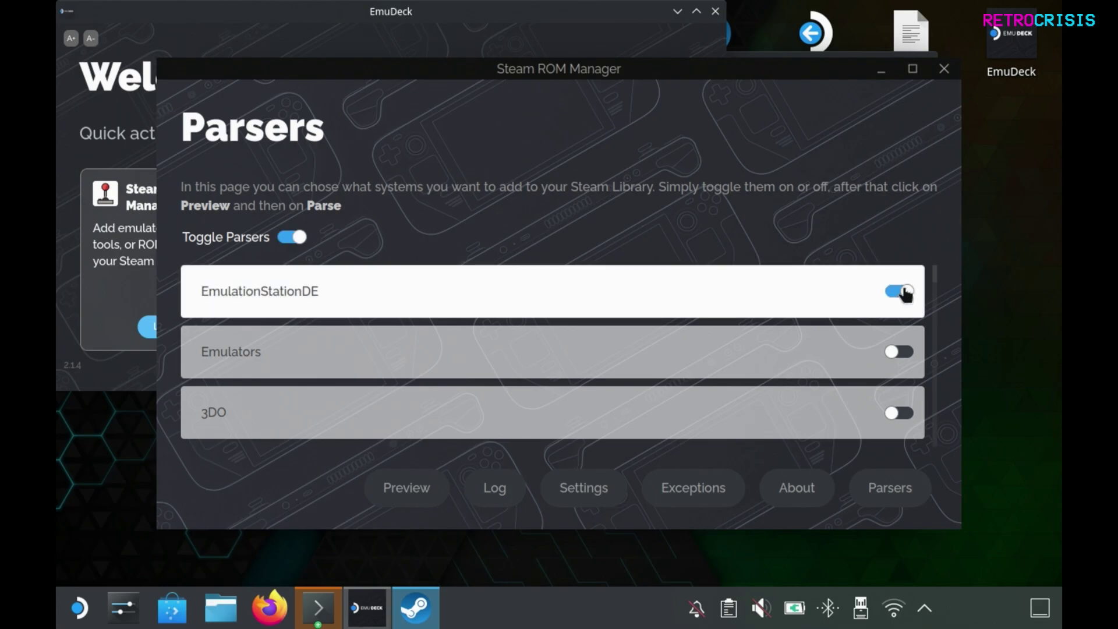
pyautogui.click(411, 484)
pyautogui.click(213, 372)
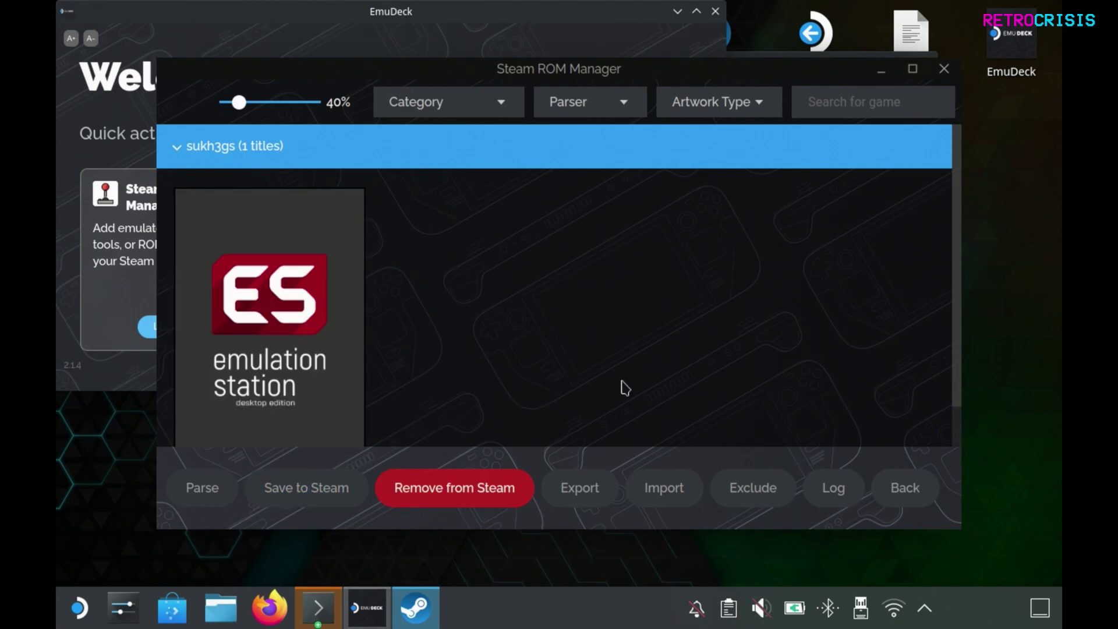
pyautogui.click(944, 68)
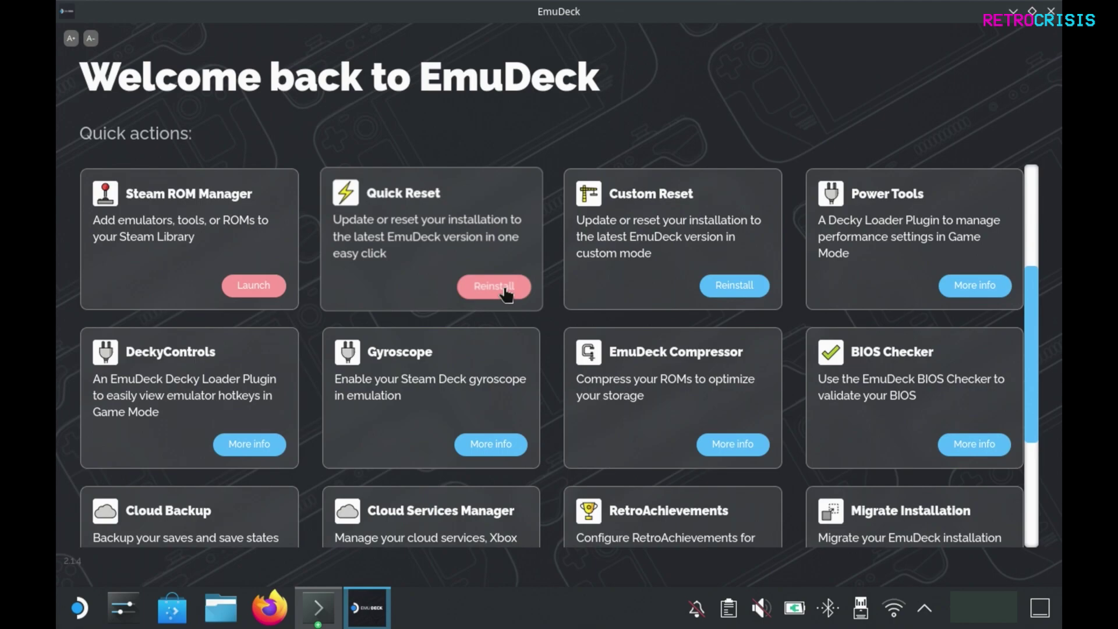
# - Scroll down EmuDeck's home screen to see the remaining quick-action tools
pyautogui.scroll(-3, 506, 295)
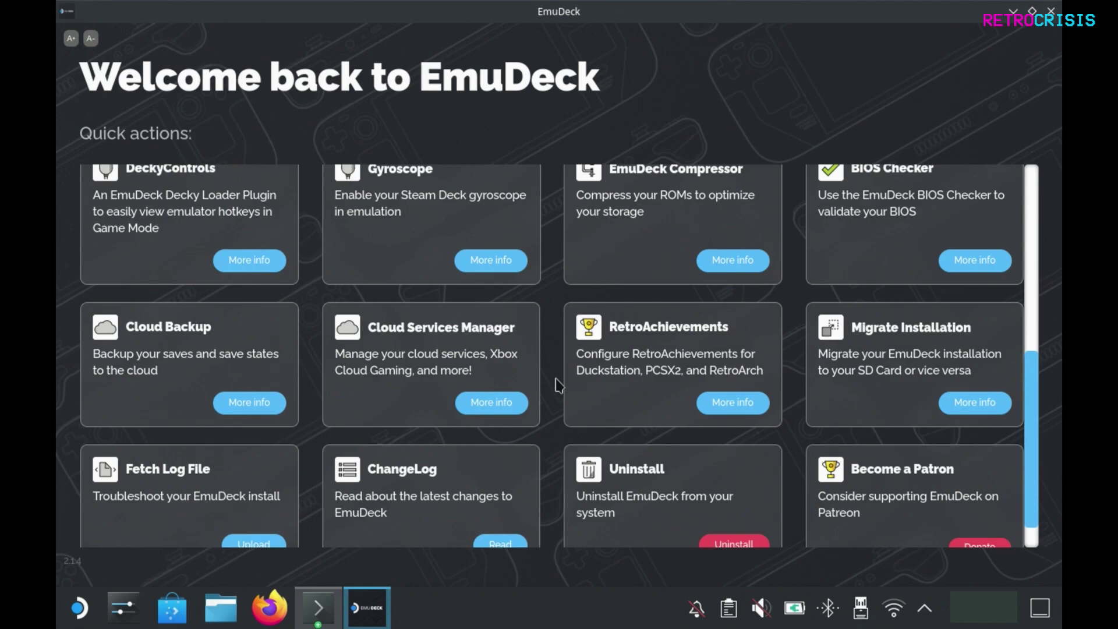
# - Close EmuDeck and browse to the Emulation folder on the primary SD card in Dolphin
pyautogui.click(1055, 11)
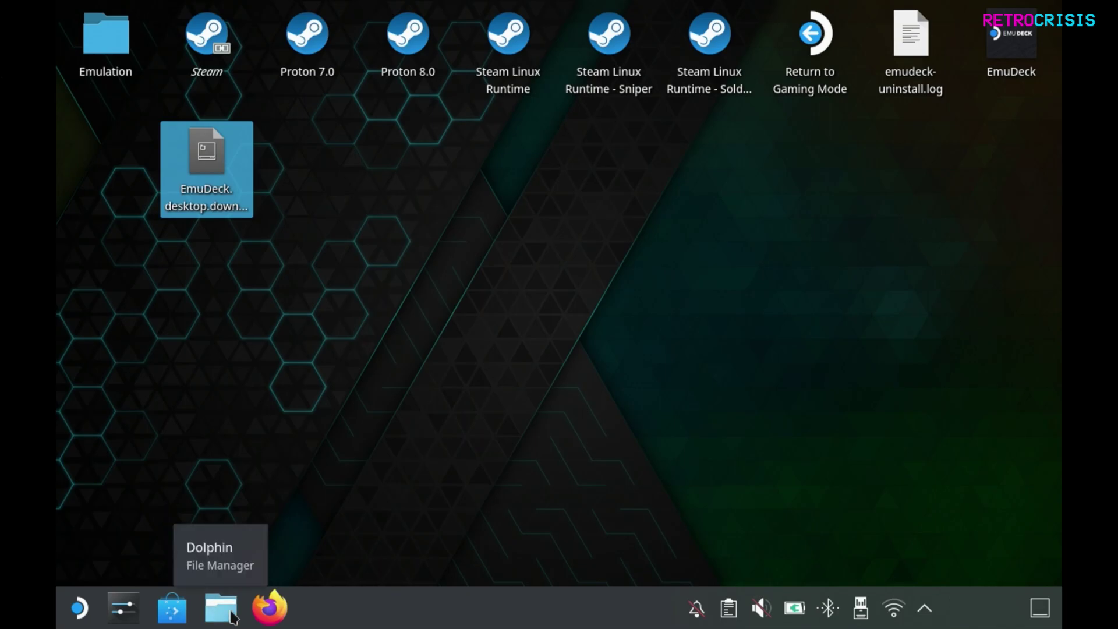
pyautogui.click(232, 616)
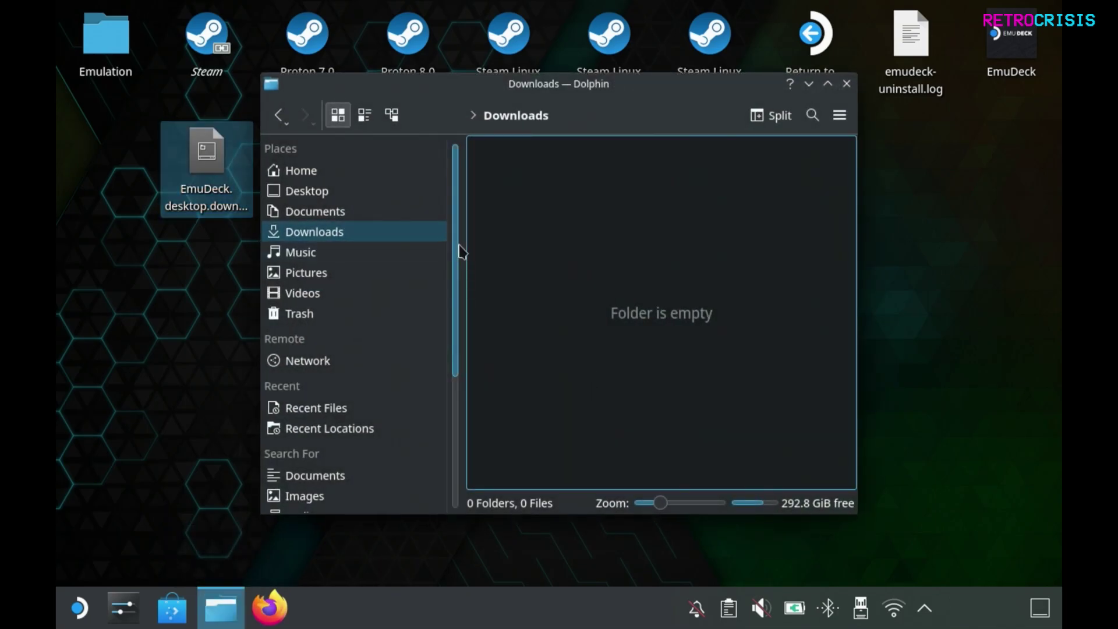
pyautogui.moveTo(461, 252); pyautogui.dragTo(444, 387)
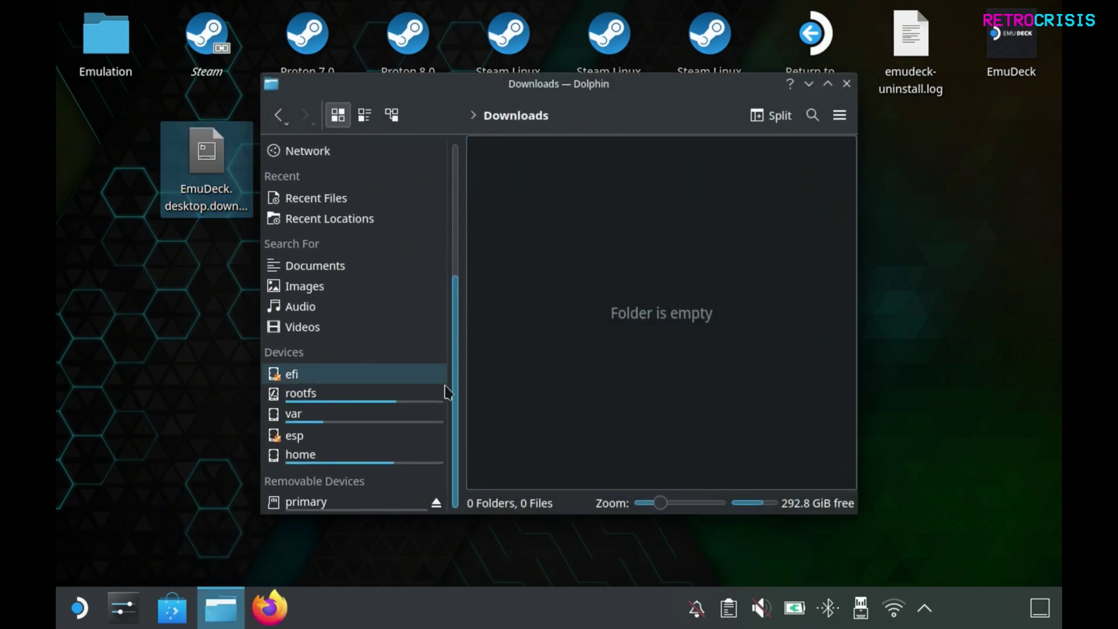
pyautogui.click(327, 503)
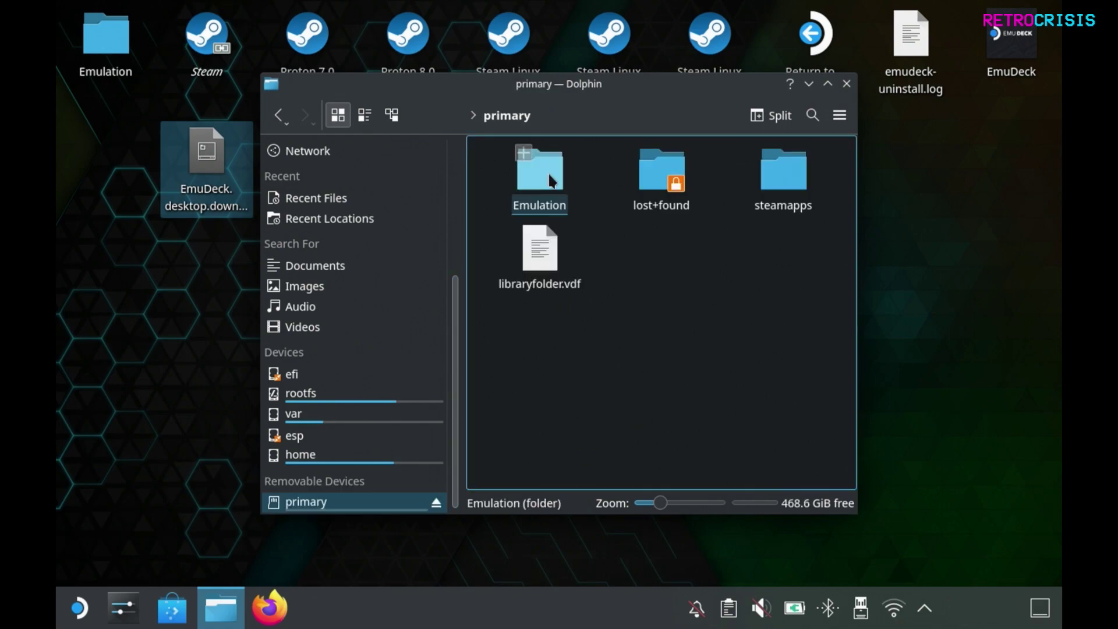
pyautogui.click(551, 180)
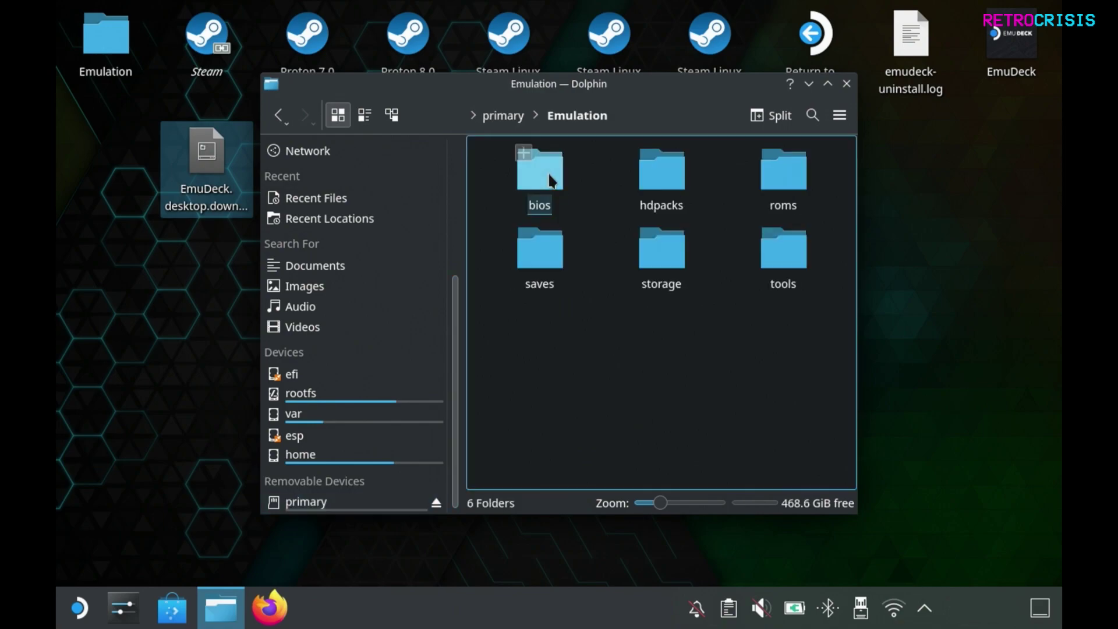
# - Paste sf2.zip into roms/fbneo, then open the Emulation bios folder
pyautogui.click(791, 167)
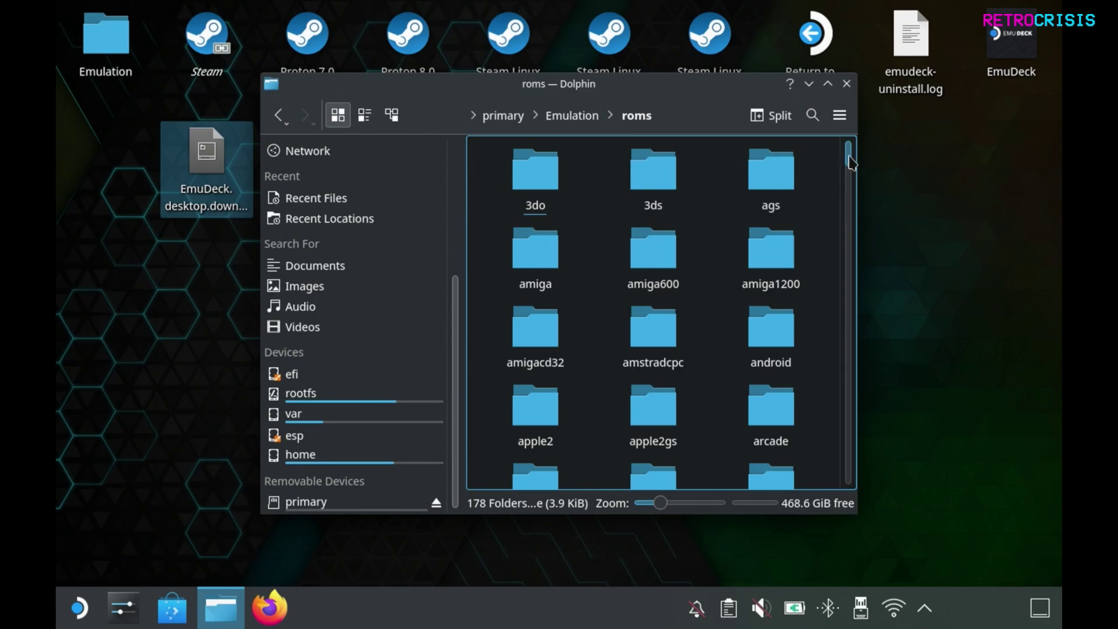
pyautogui.scroll(-5, 825, 206)
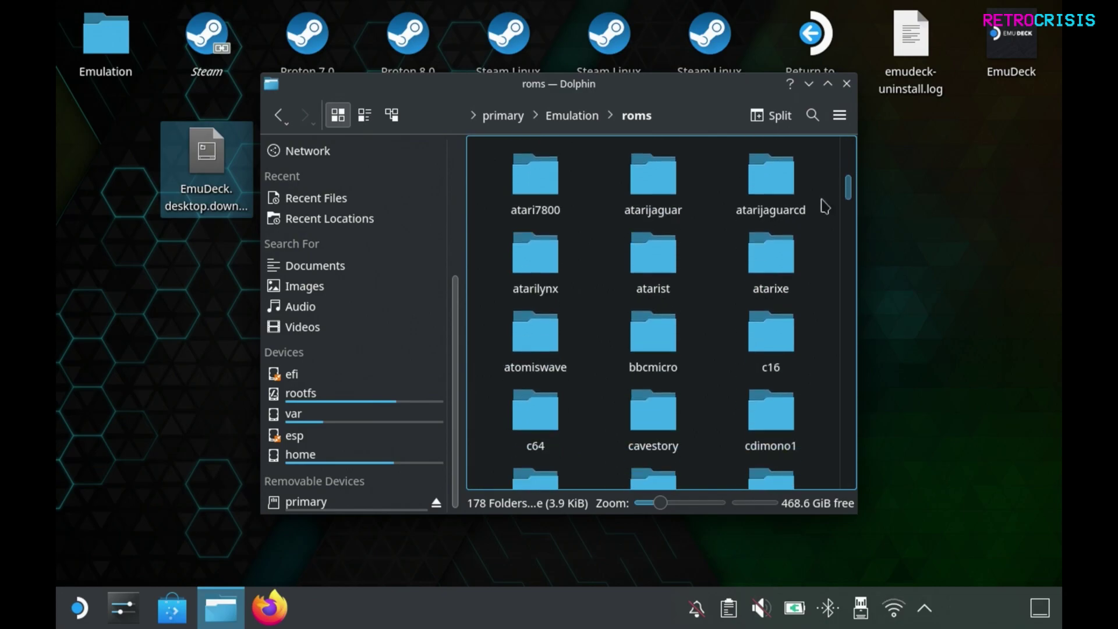
pyautogui.scroll(-7, 826, 207)
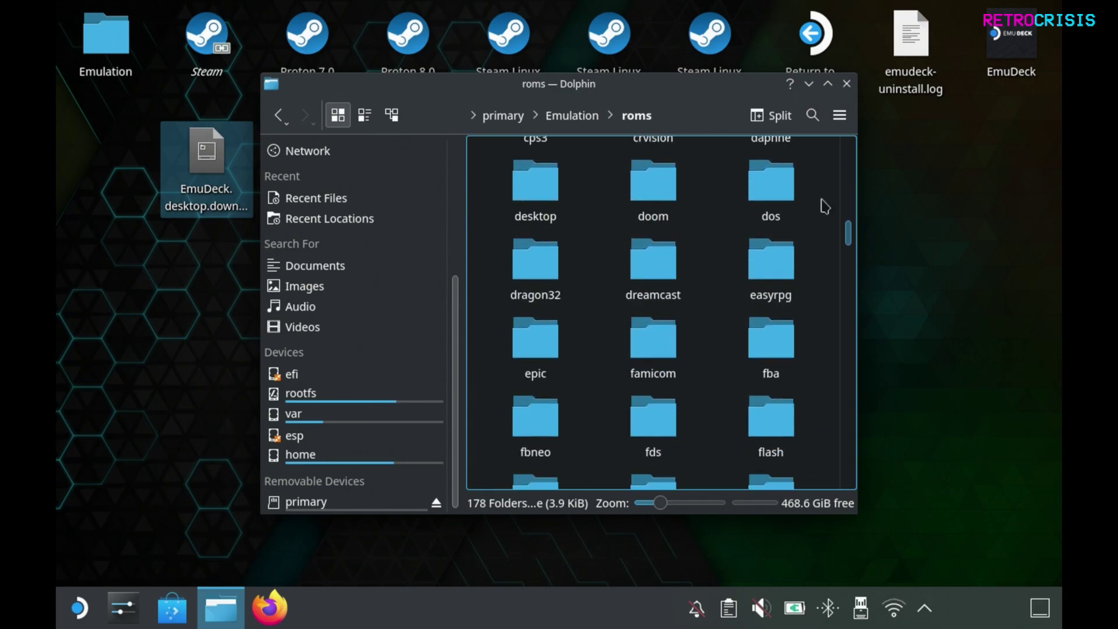
pyautogui.click(532, 425)
pyautogui.rightClick(624, 239)
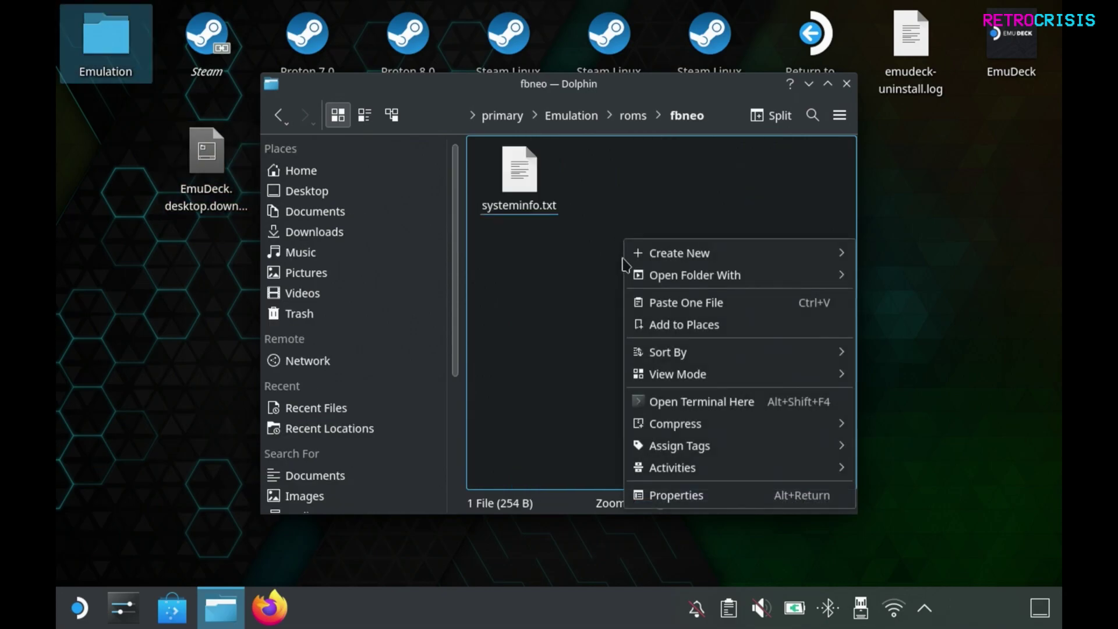
pyautogui.click(665, 308)
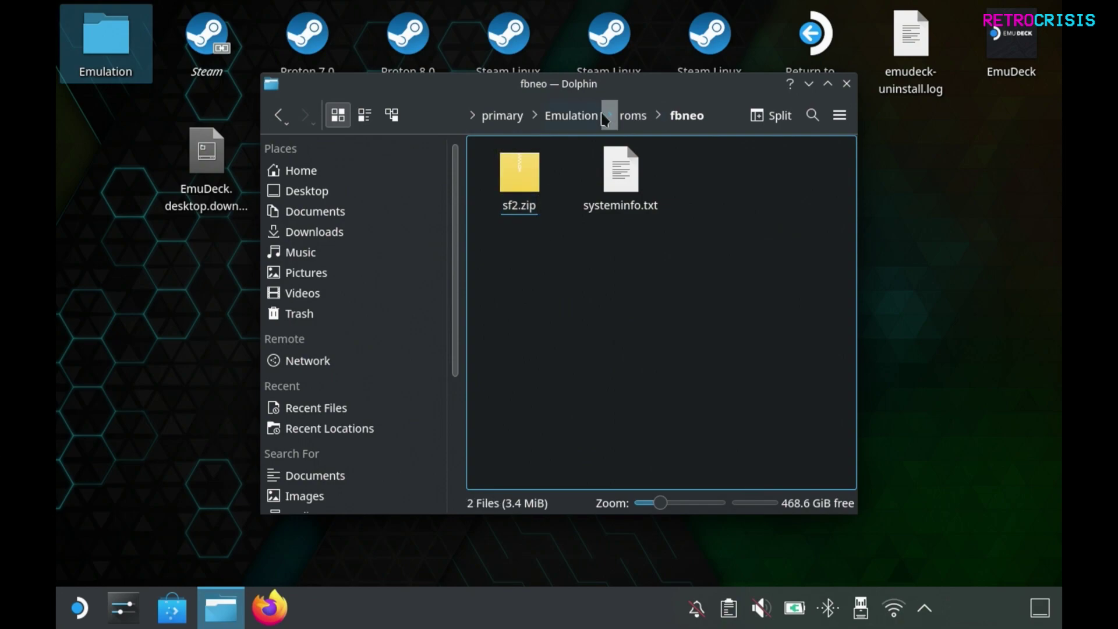
pyautogui.click(566, 117)
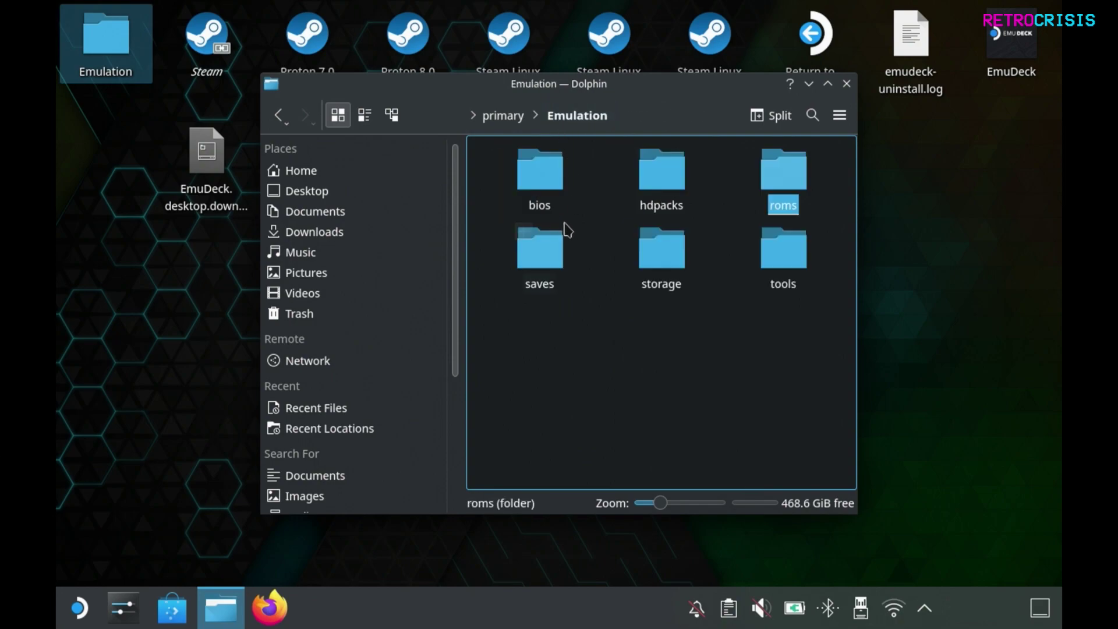
pyautogui.click(539, 185)
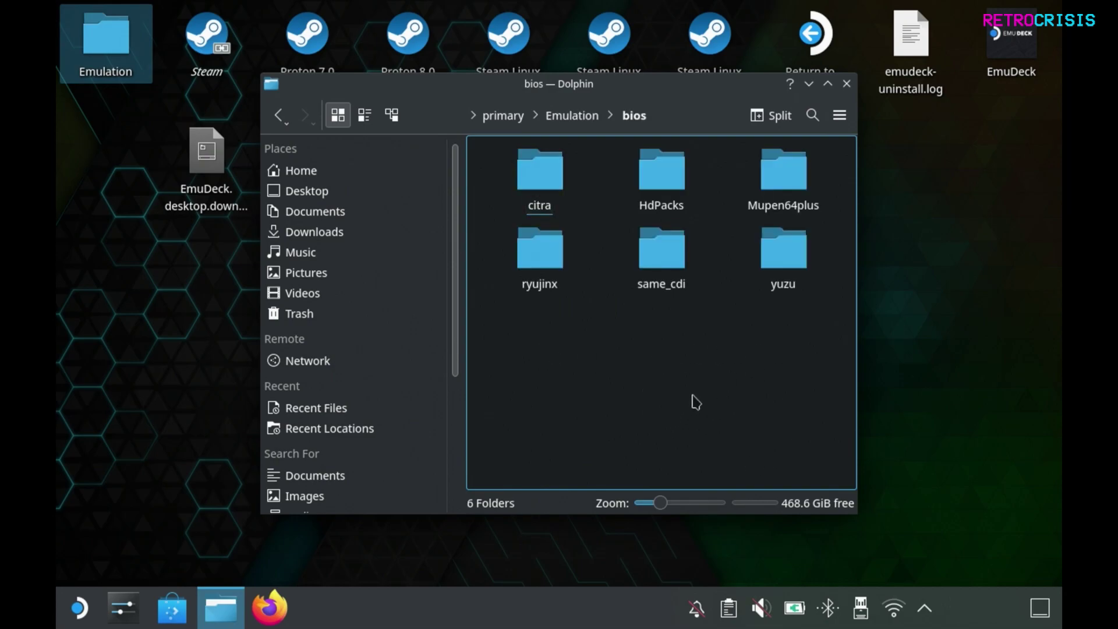
# - Close the file manager, return to Gaming Mode and open the Steam game library
pyautogui.hotkey('alt', 'F4')
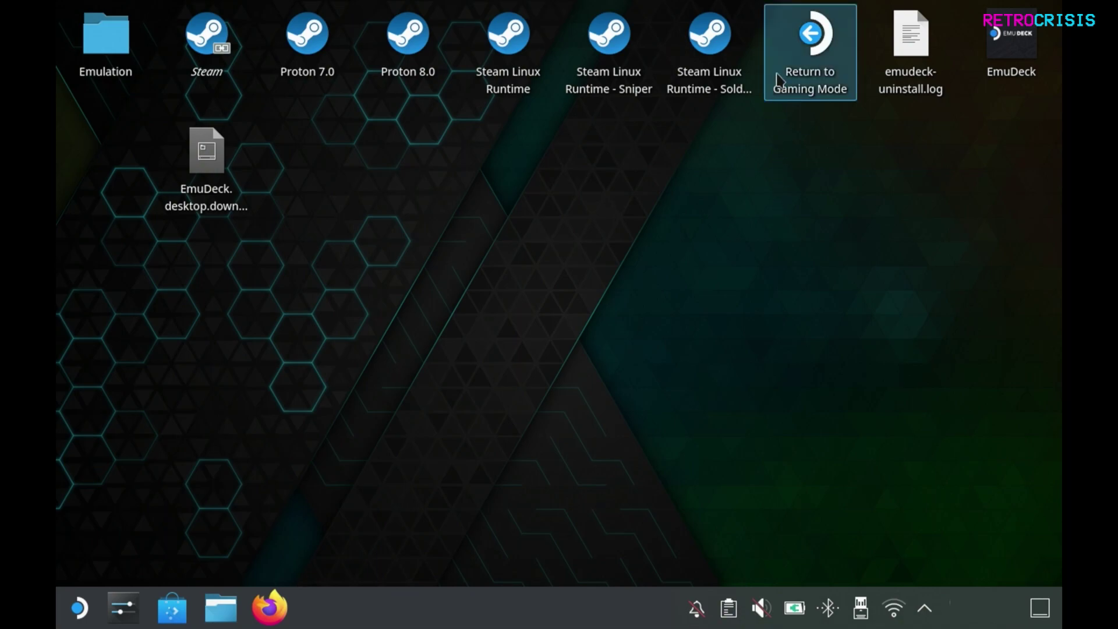
pyautogui.doubleClick(819, 47)
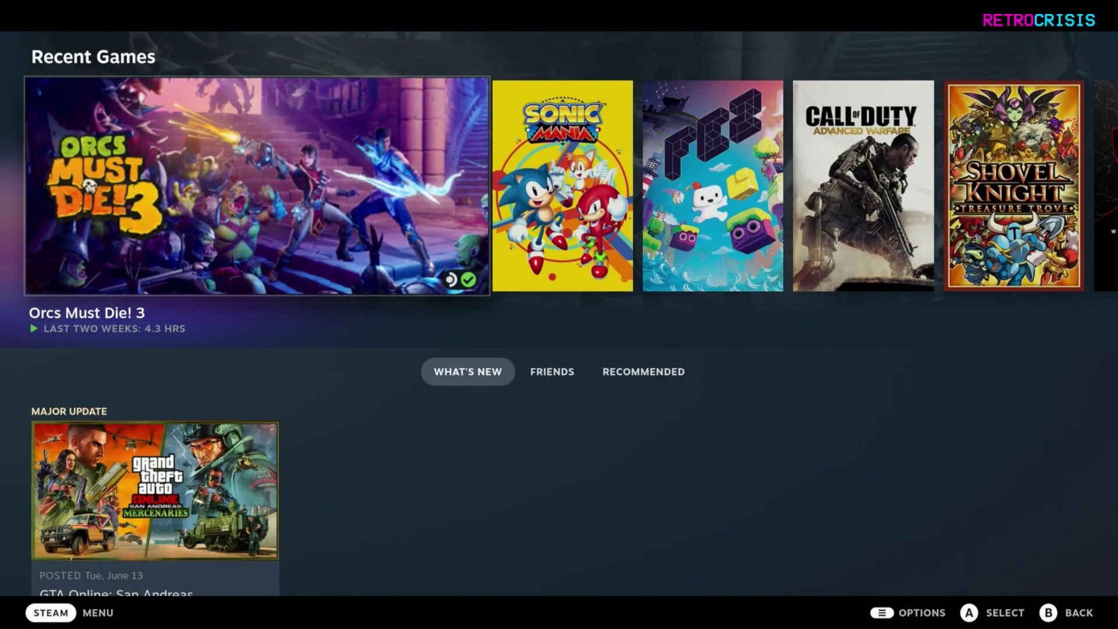
pyautogui.hotkey('ctrl', '1')
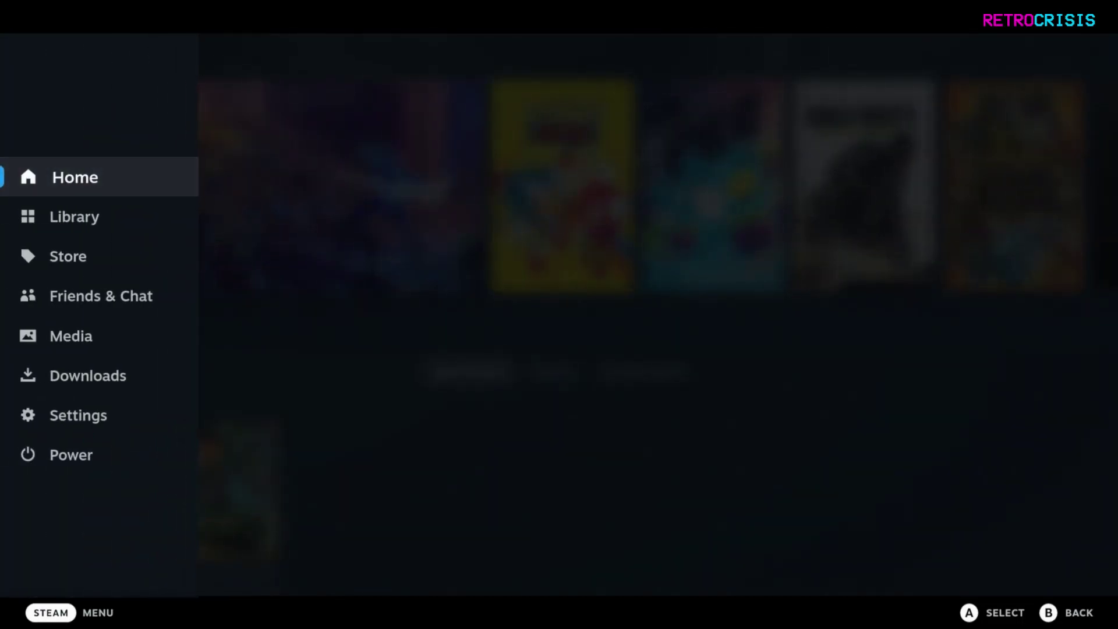
pyautogui.press('Down')
pyautogui.press('Return')
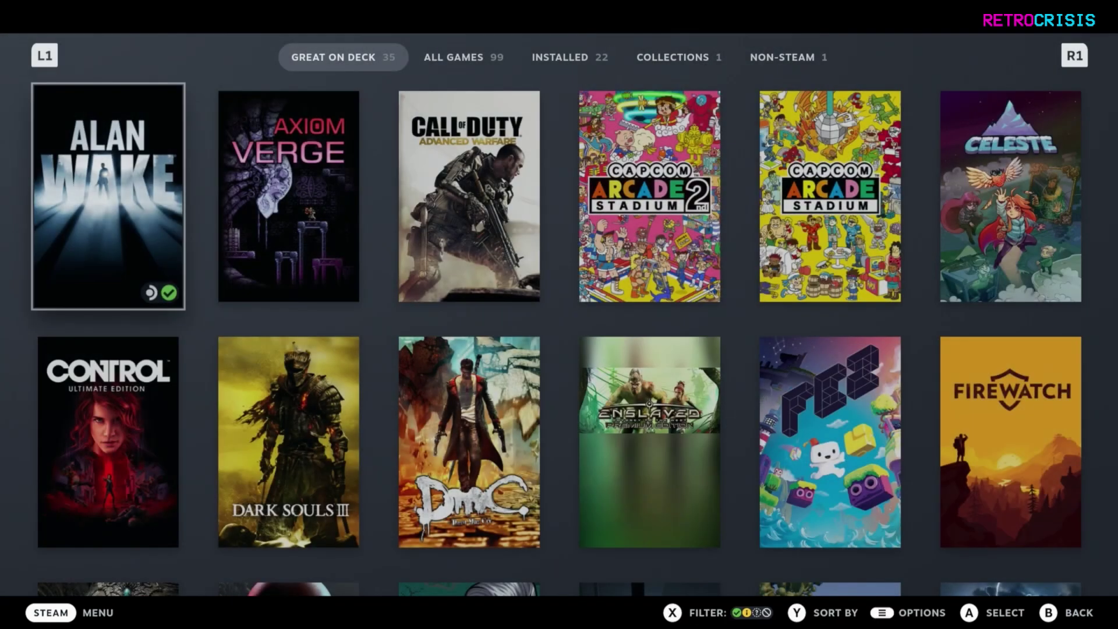
# - Switch to the Non-Steam games list and launch EmulationStation
pyautogui.press('Tab')
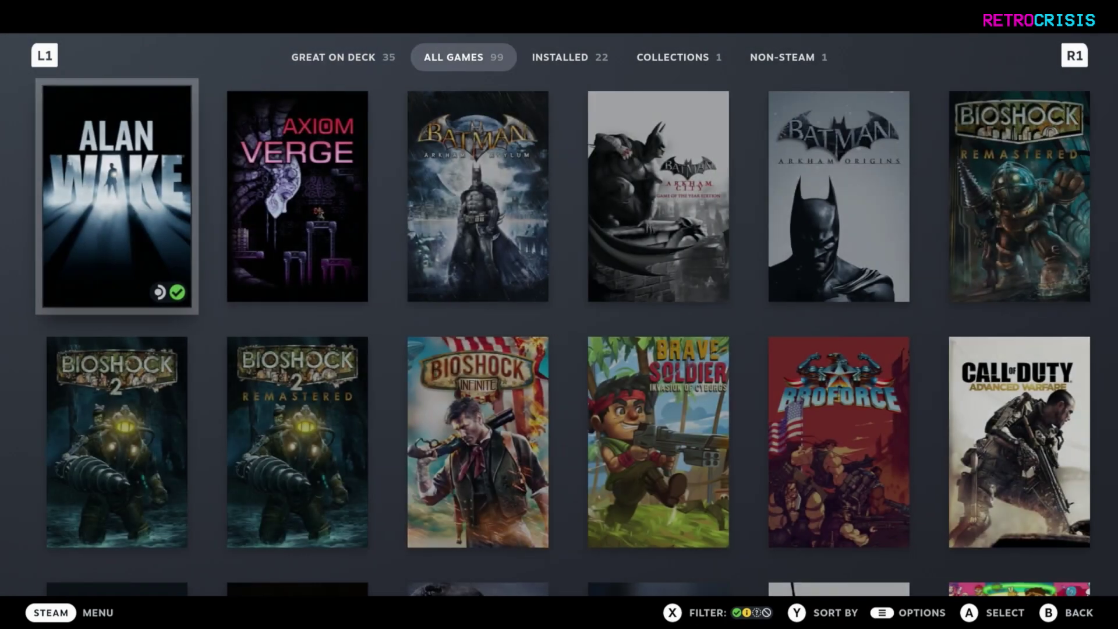
pyautogui.press('Tab')
pyautogui.press('Tab')
pyautogui.press('Tab')
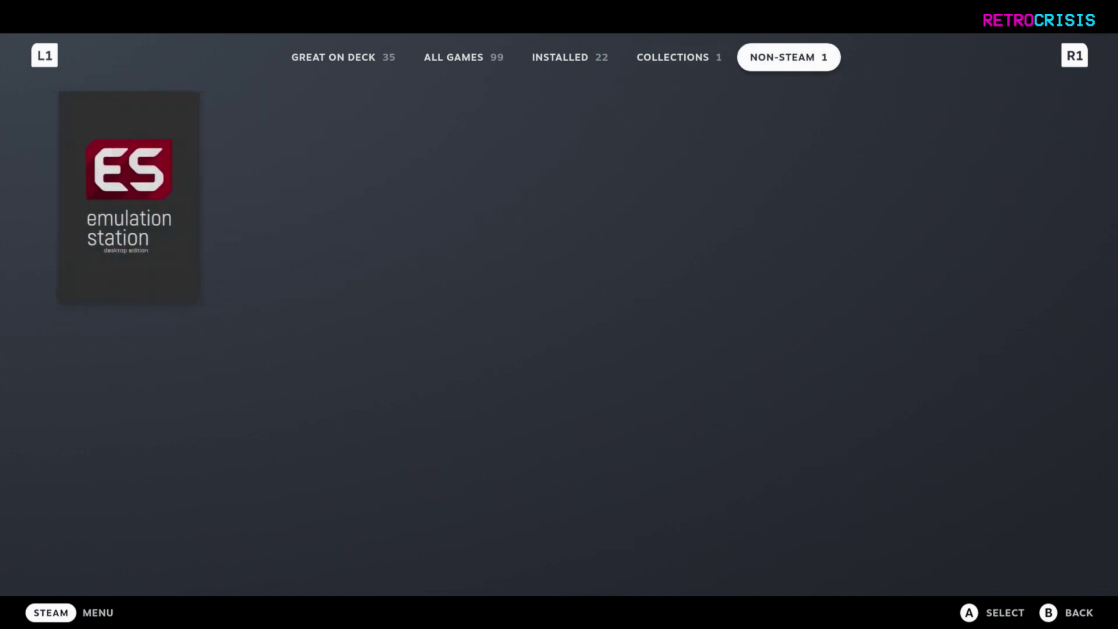
pyautogui.press('Down')
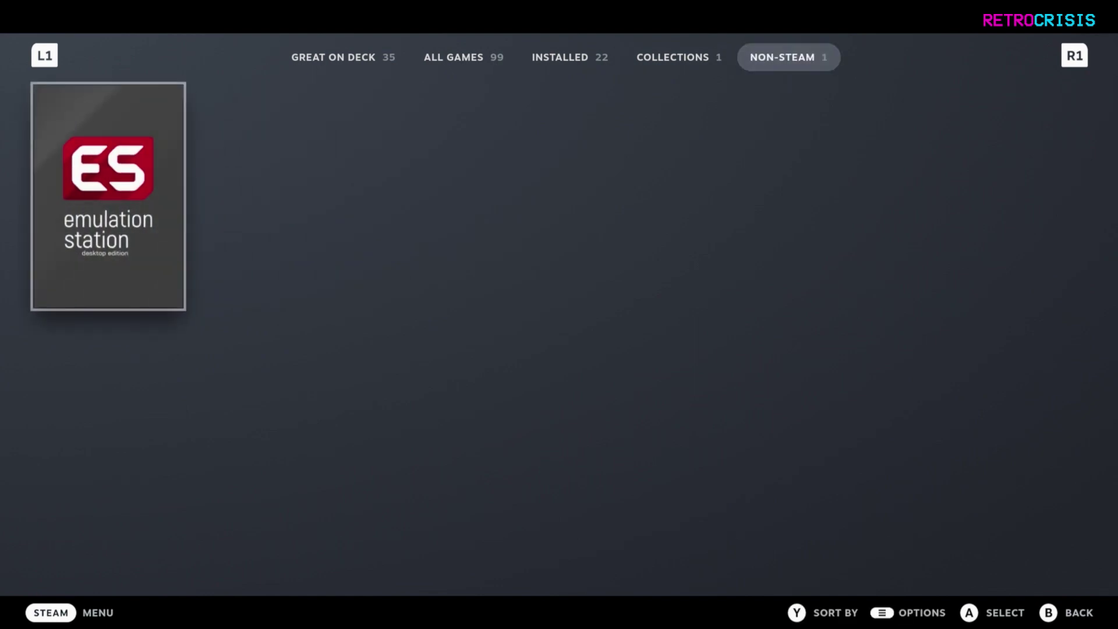
pyautogui.press('Return')
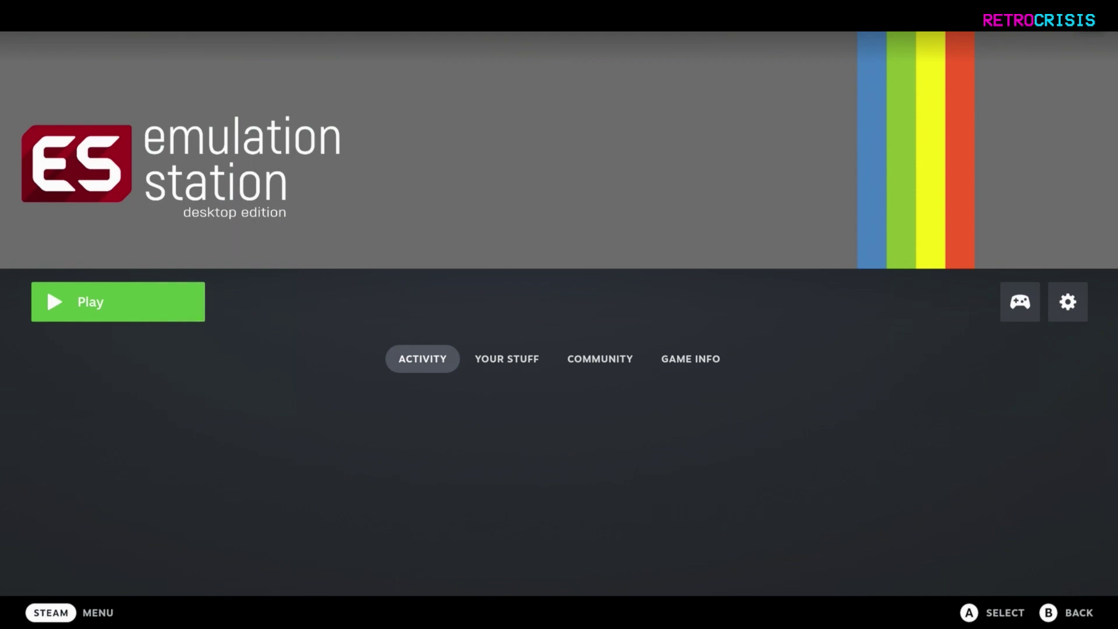
pyautogui.press('Return')
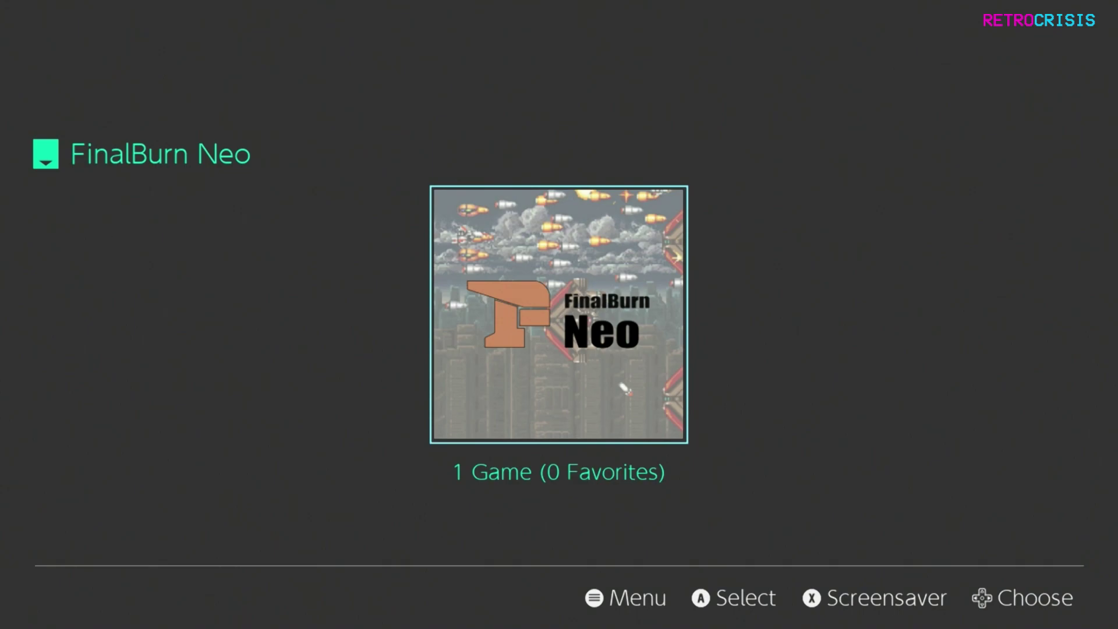
# - Set the Scraper's systems to FinalBurn Neo and start scraping its one game from ScreenScraper
pyautogui.press('Return')
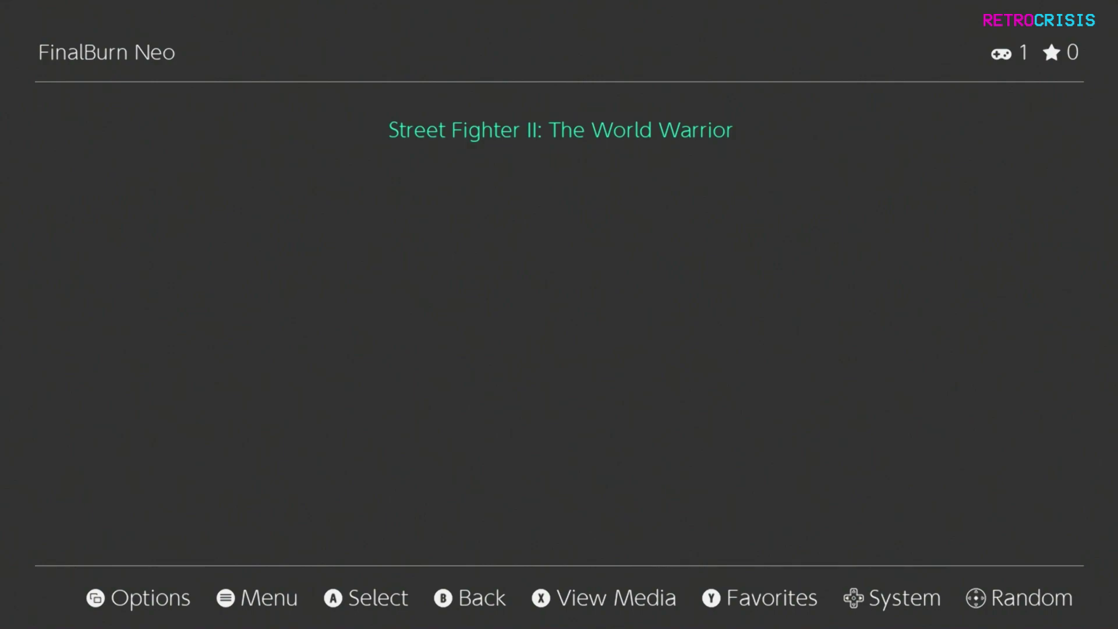
pyautogui.press('Escape')
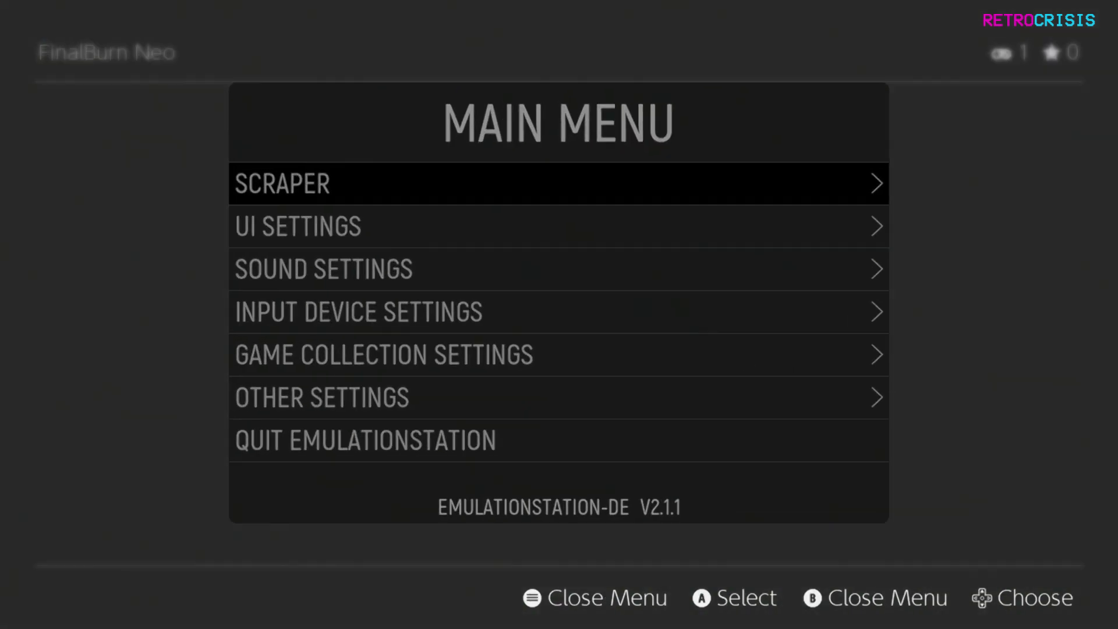
pyautogui.press('Return')
pyautogui.press('Down')
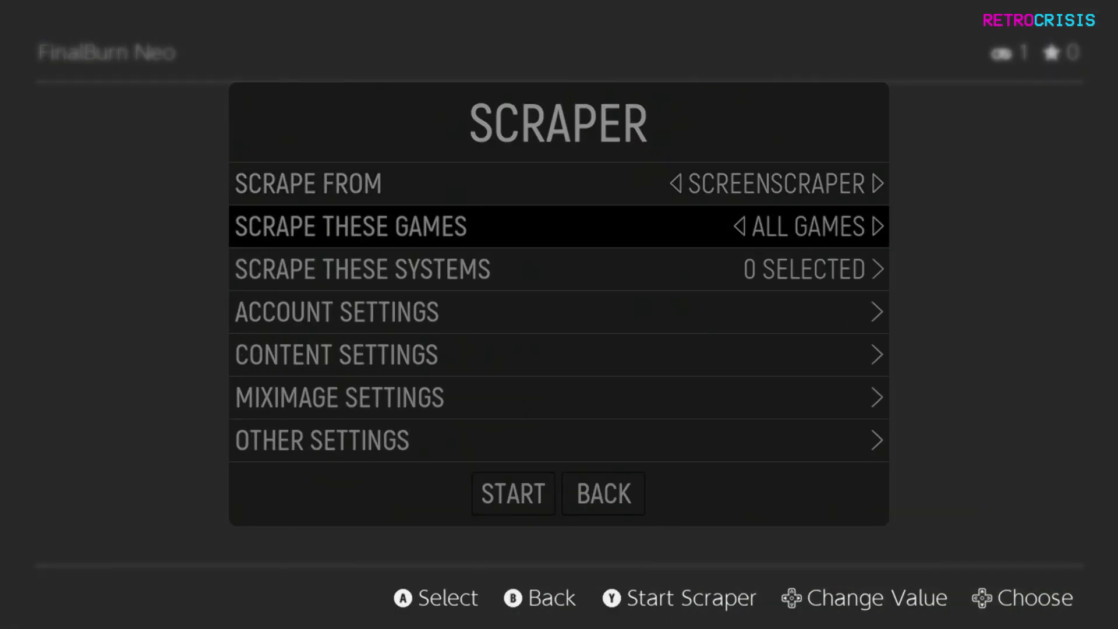
pyautogui.press('Down')
pyautogui.press('Return')
pyautogui.press('Return')
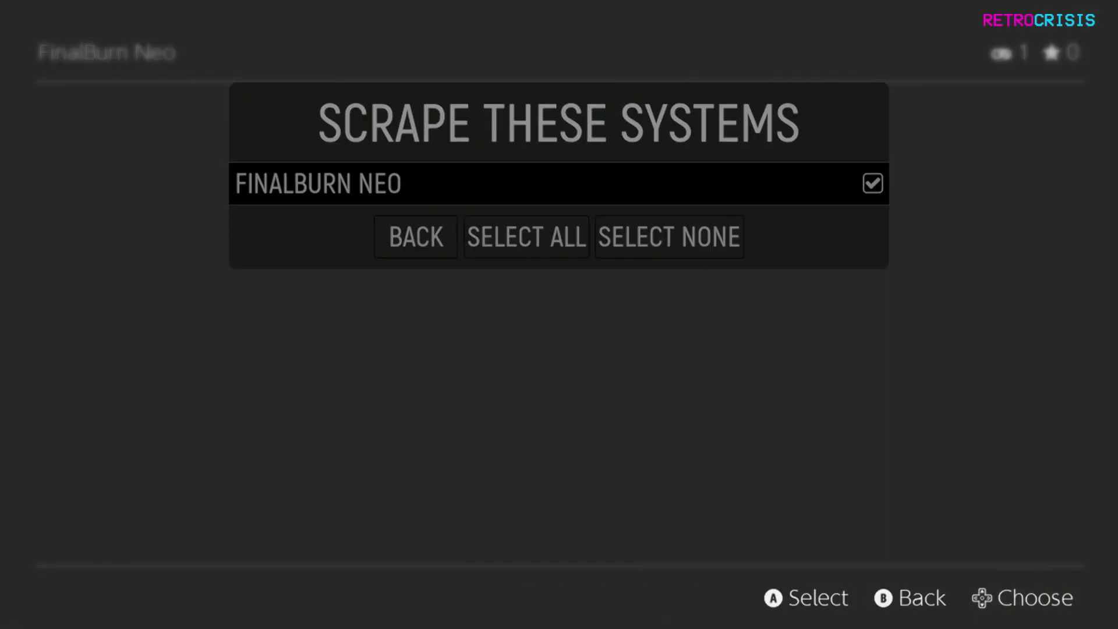
pyautogui.press('Down')
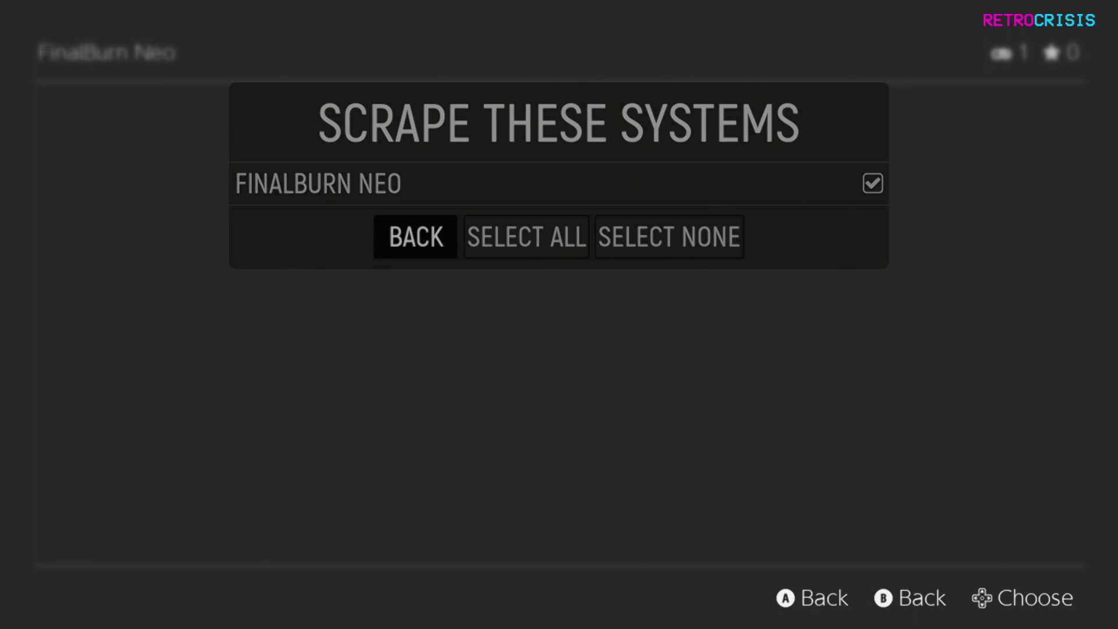
pyautogui.press('Return')
pyautogui.press('Down')
pyautogui.press('Down')
pyautogui.press('Down')
pyautogui.press('Down')
pyautogui.press('Down')
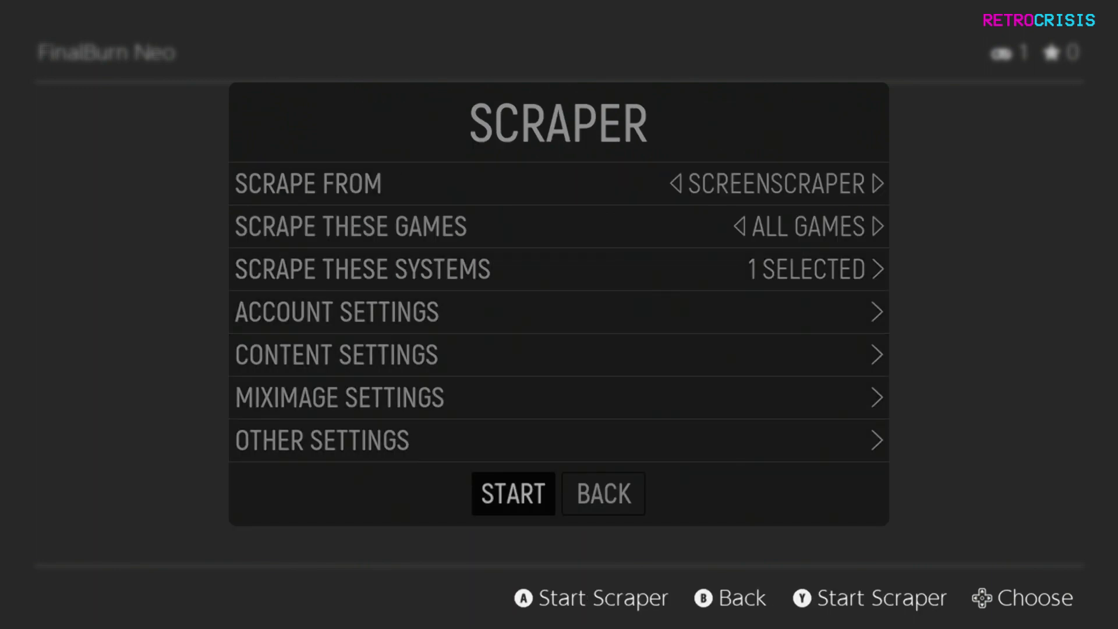
pyautogui.press('Return')
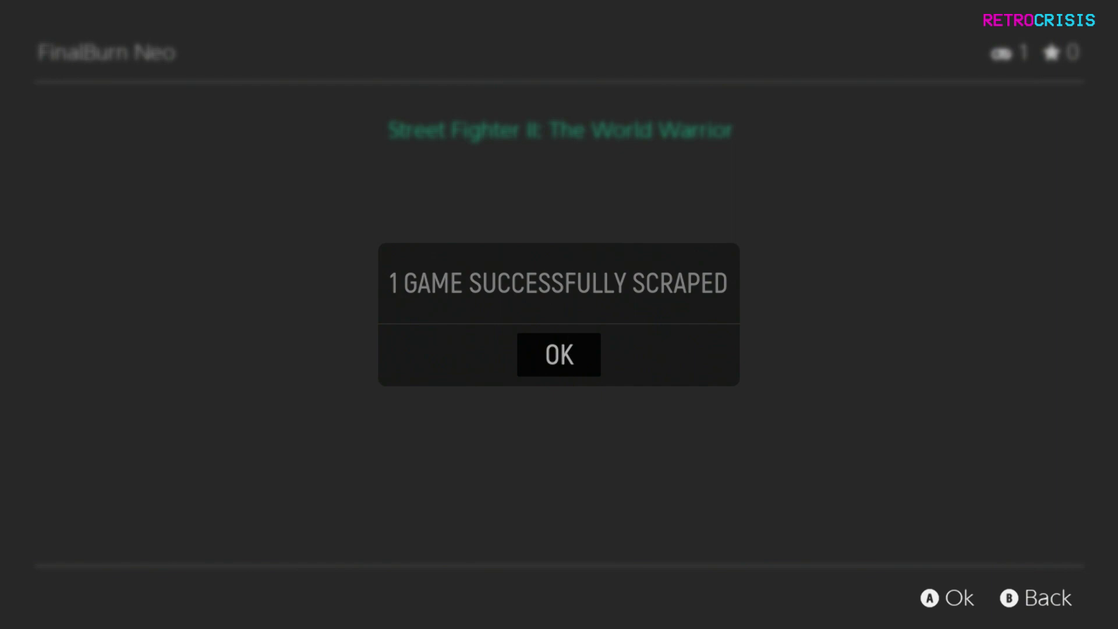
pyautogui.press('Return')
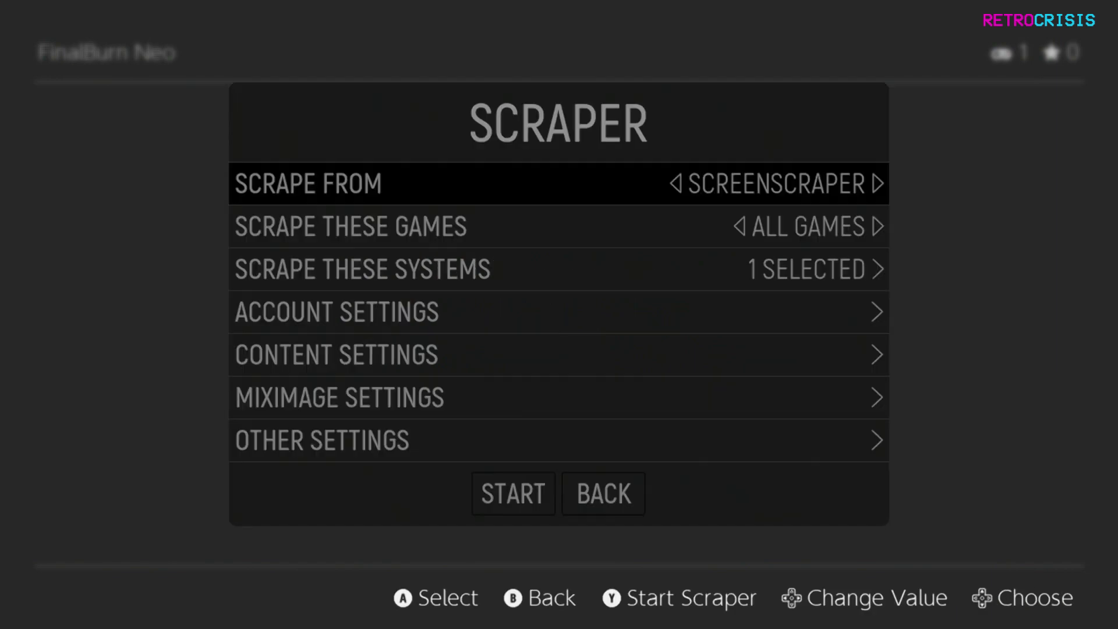
# - Dismiss the scrape result and launch Street Fighter II: The World Warrior in FinalBurn Neo
pyautogui.press('BackSpace')
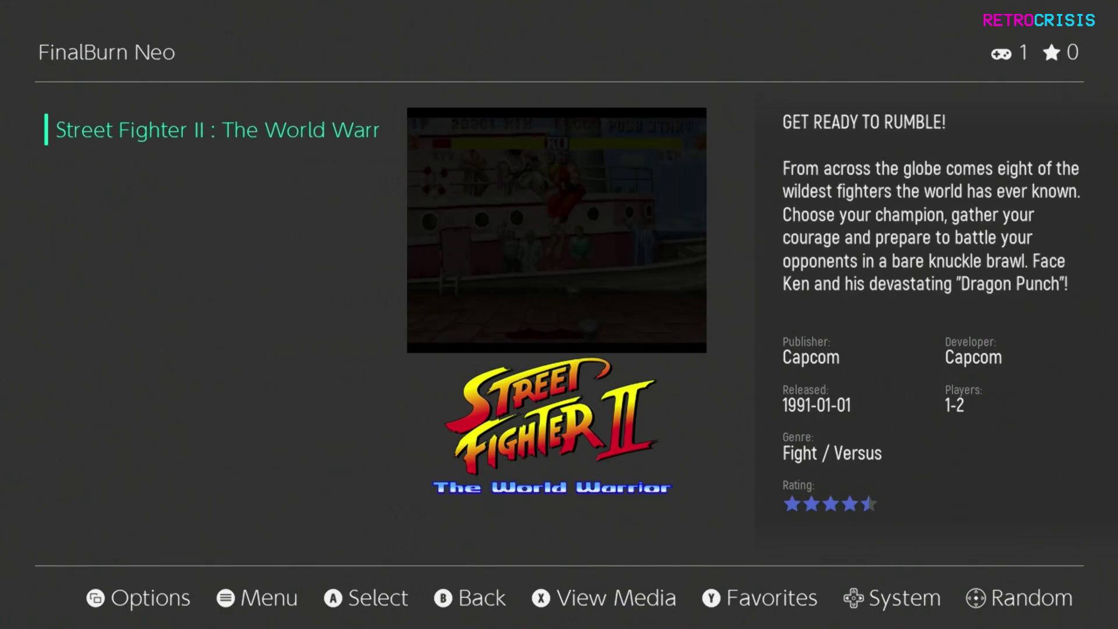
pyautogui.press('Return')
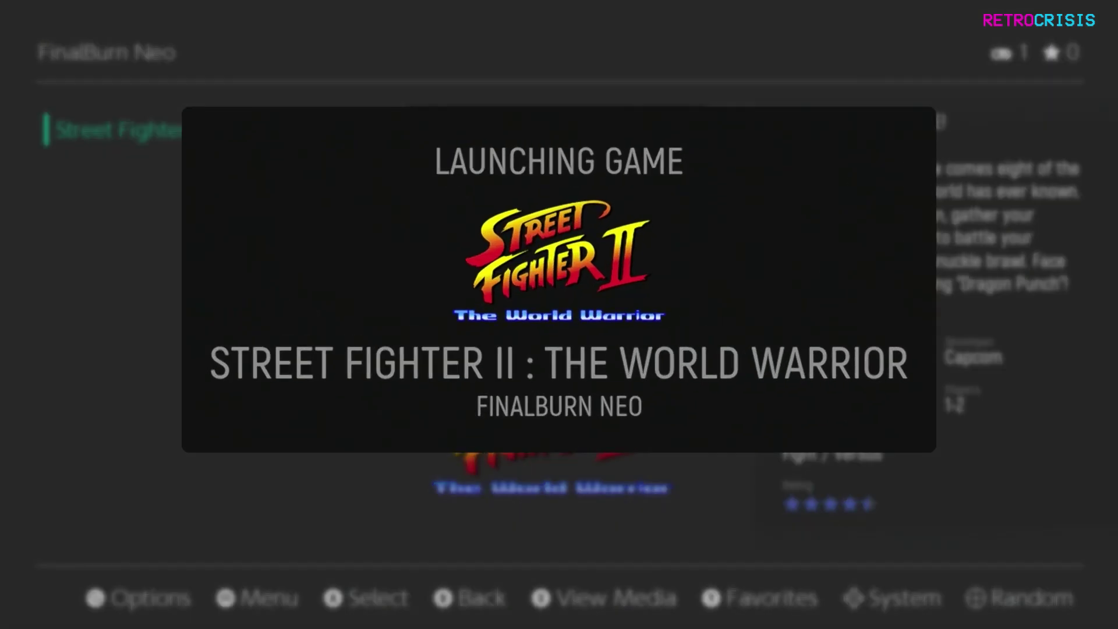